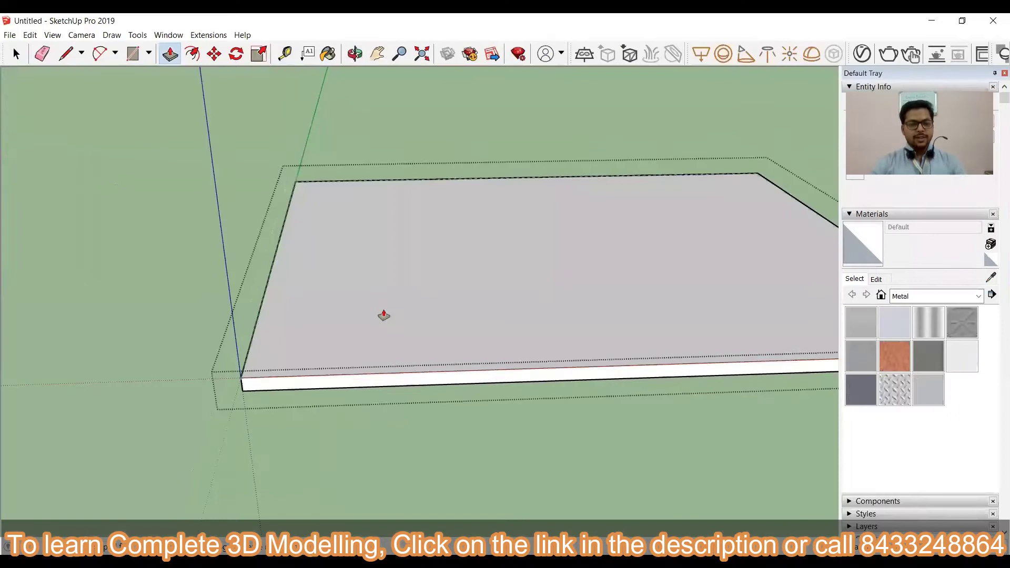
Place Tape Measure guide lines on the floor slab, offset inward from its edges to mark the wall thickness
scroll(210, 290, "up", 3)
key("t")
left_click(251, 319)
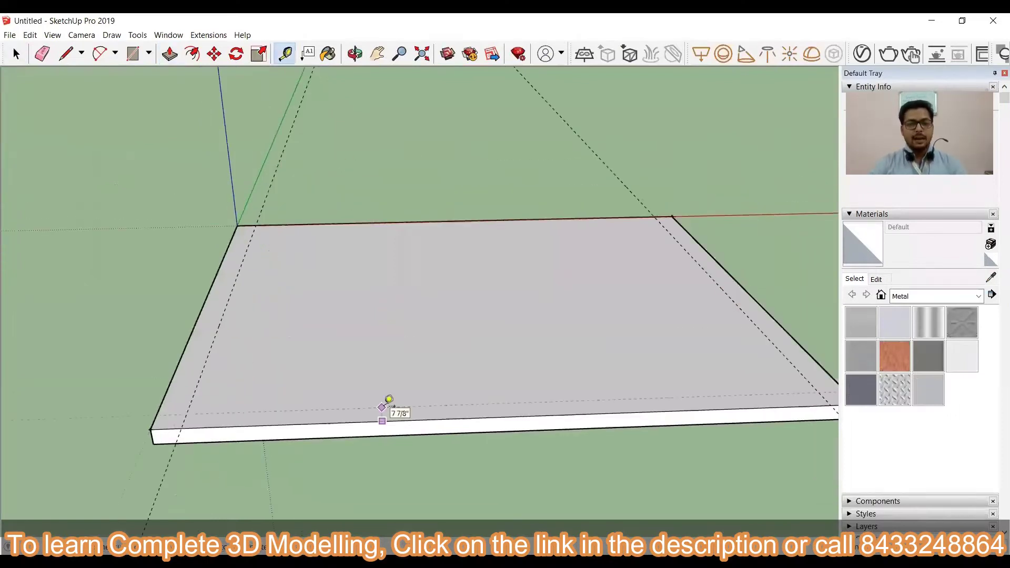
scroll(389, 399, "down", 3)
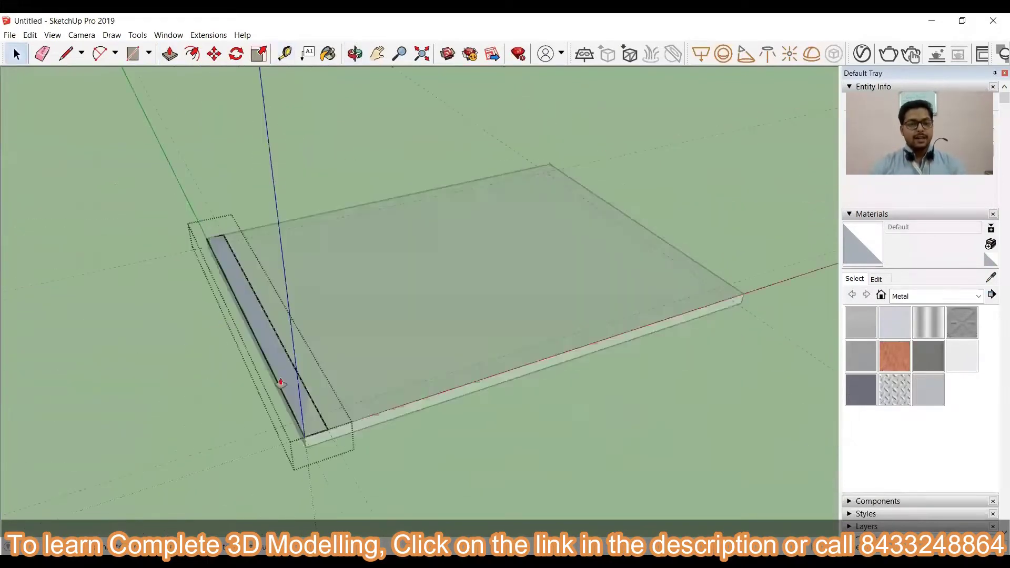
Group the strips along the slab's edges and pull them up with Push/Pull into the room's enclosing walls
left_click_drag(281, 383, 176, 153)
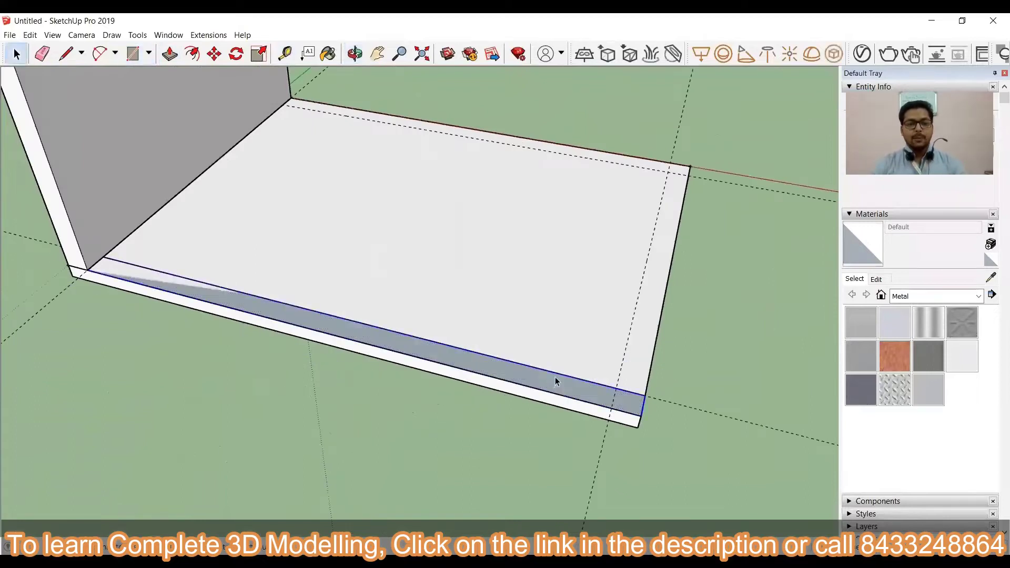
scroll(555, 380, "down", 5)
middle_click_drag(417, 350, 357, 350)
right_click(558, 200)
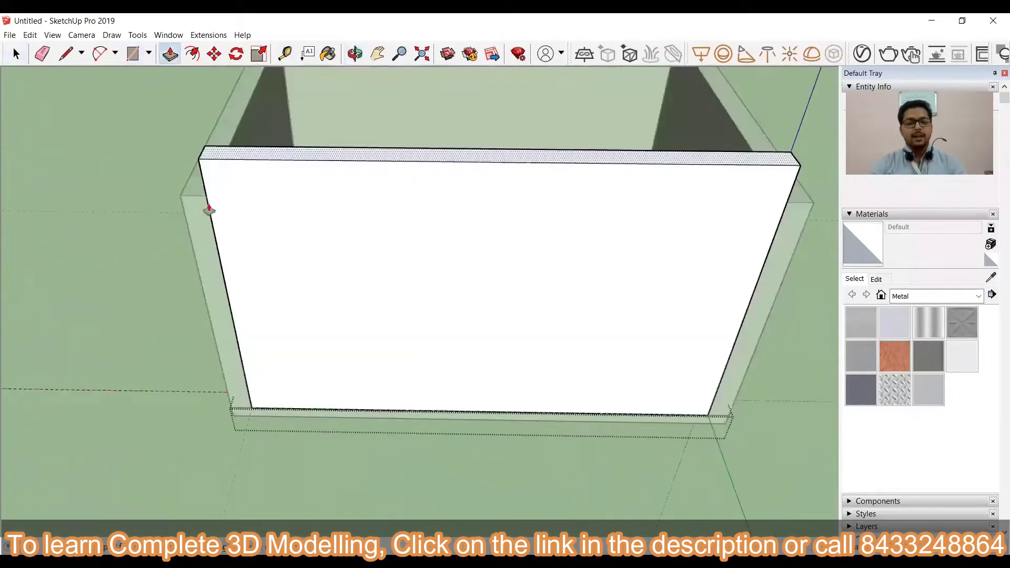
middle_click_drag(208, 207, 311, 412)
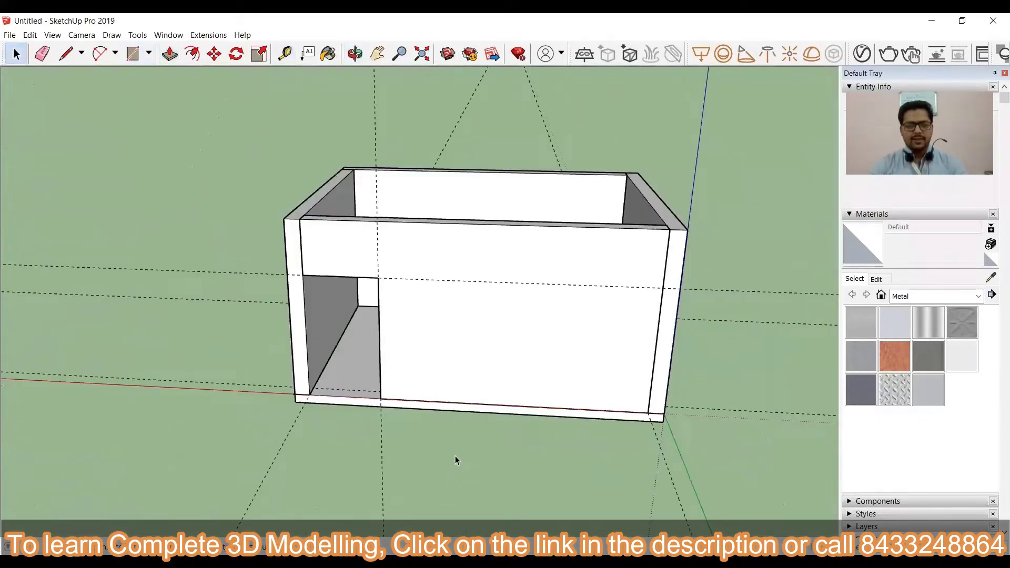
Place a guide line 2'6" in from the vertical edge of the solid side wall for the window opening
middle_click_drag(261, 173, 322, 276)
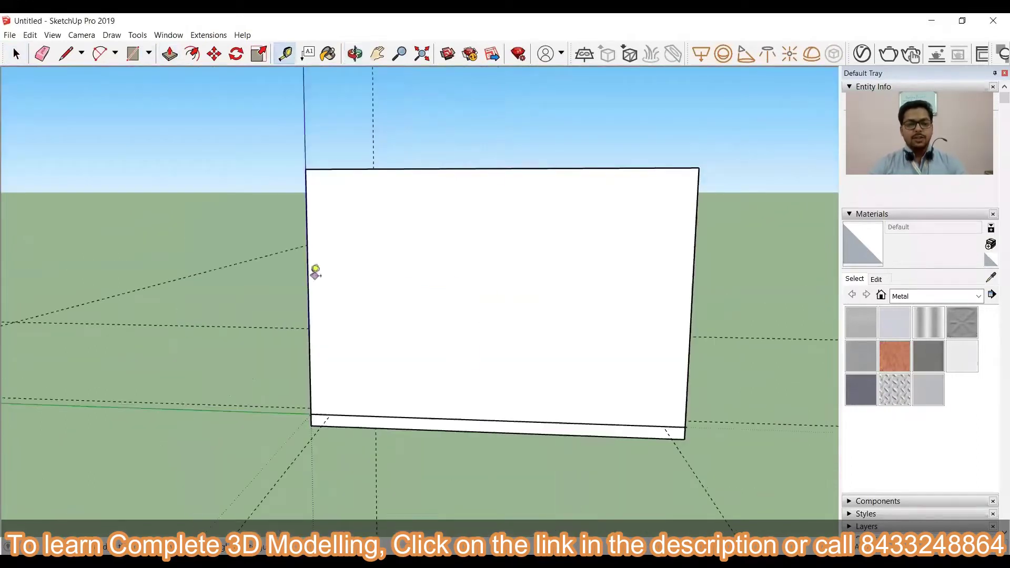
left_click(308, 276)
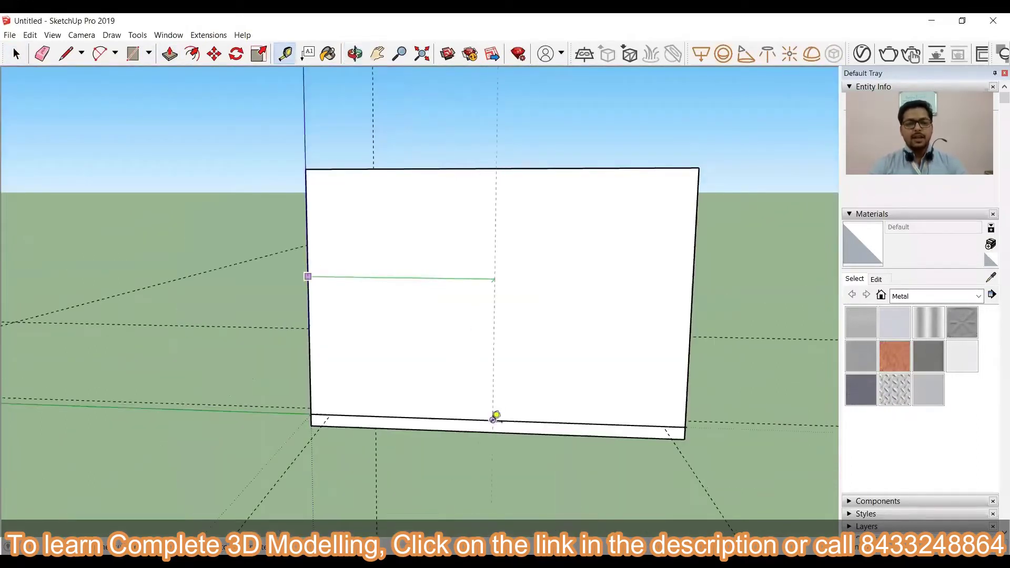
type("2'6")
key("Return")
scroll(470, 434, "up", 2)
left_click(479, 414)
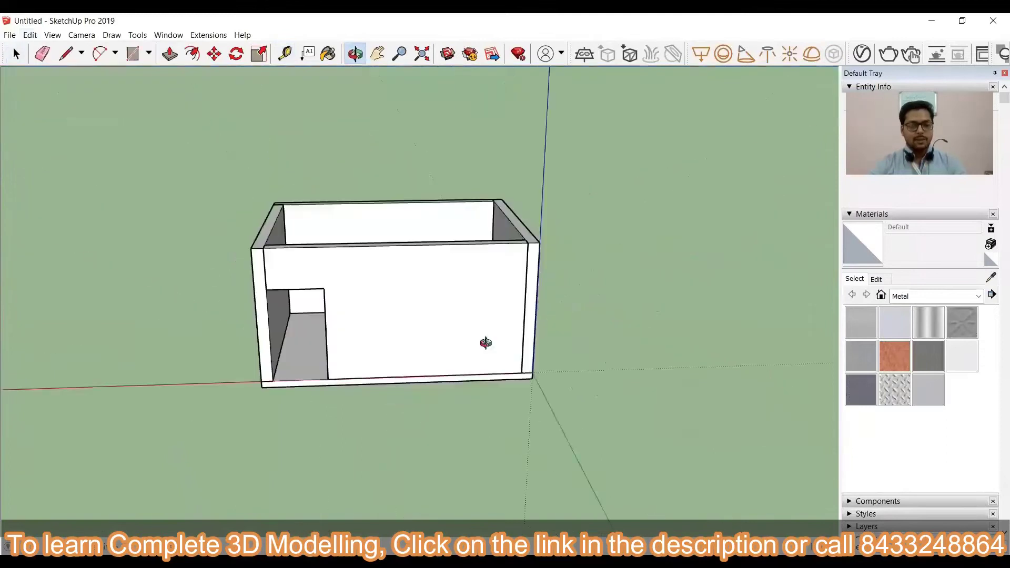
Edit the inner wall face between the corner and the door as a group and pull it out into a thin panel
middle_click_drag(485, 343, 473, 270)
scroll(311, 265, "up", 4)
middle_click_drag(304, 262, 621, 482)
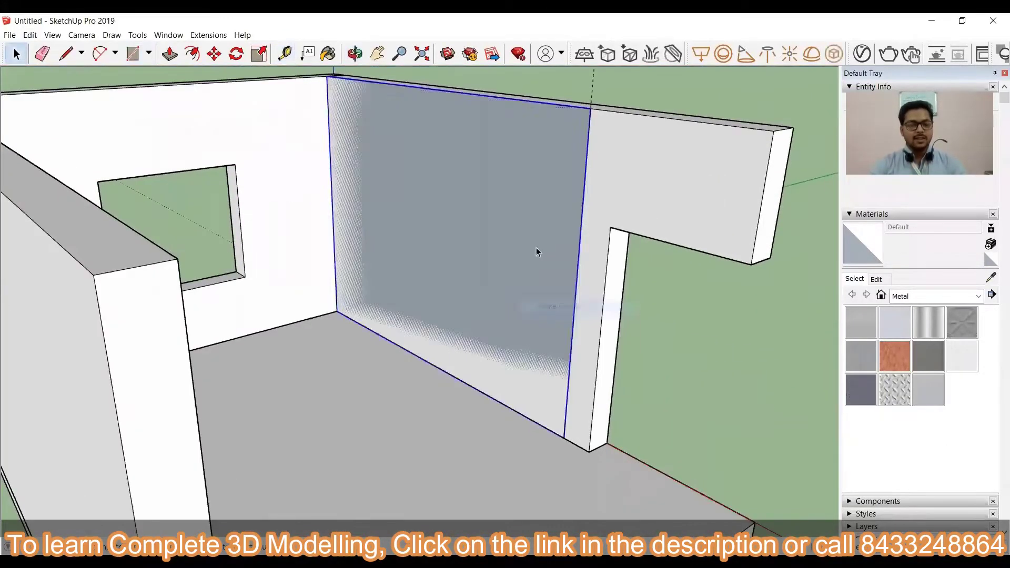
double_click(537, 253)
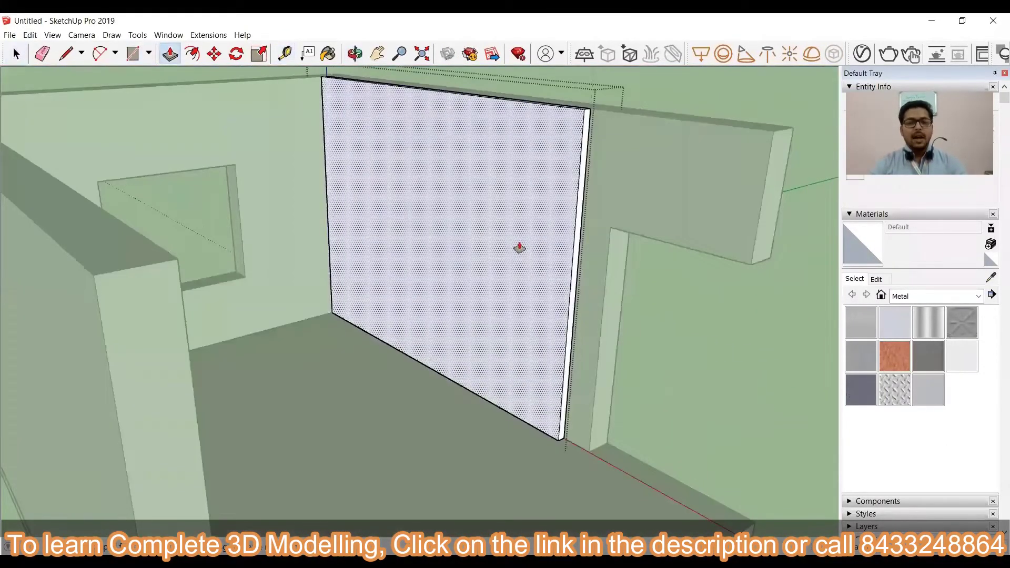
key("p")
Load the Modern TV Ünitesi model from 3D Warehouse and place it in the scene near the room
middle_click_drag(280, 310, 356, 226)
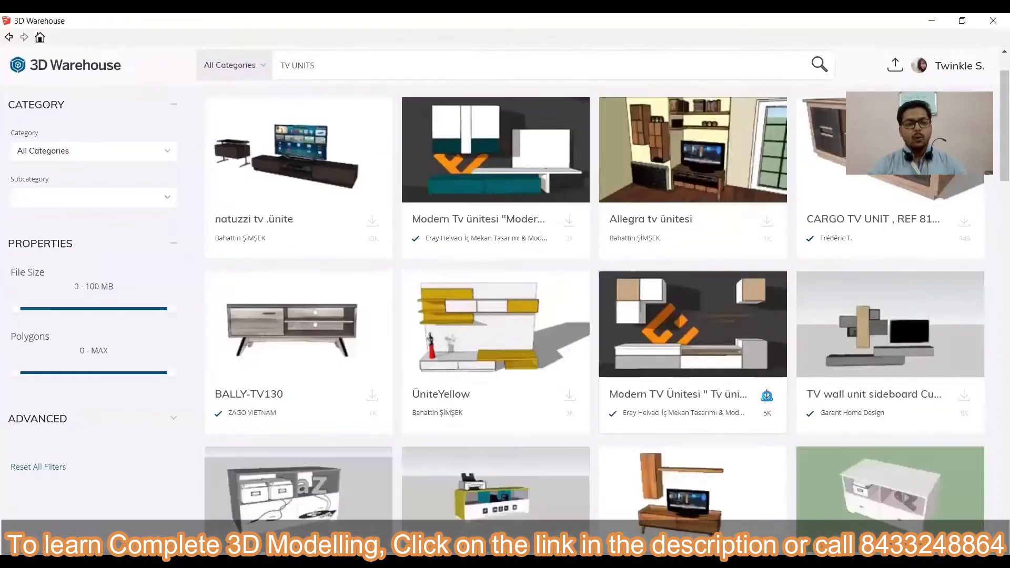
left_click(767, 461)
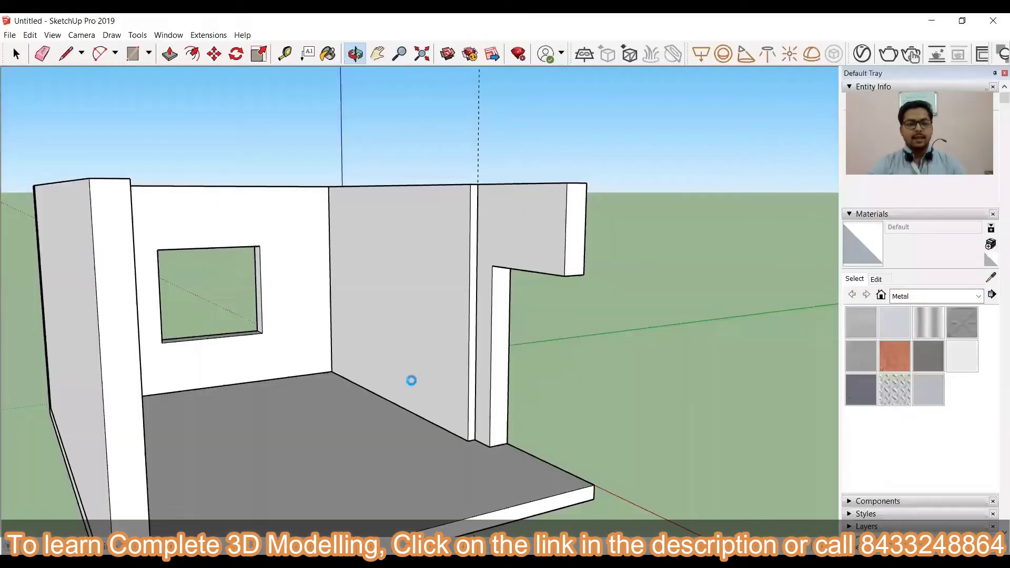
scroll(386, 345, "down", 8)
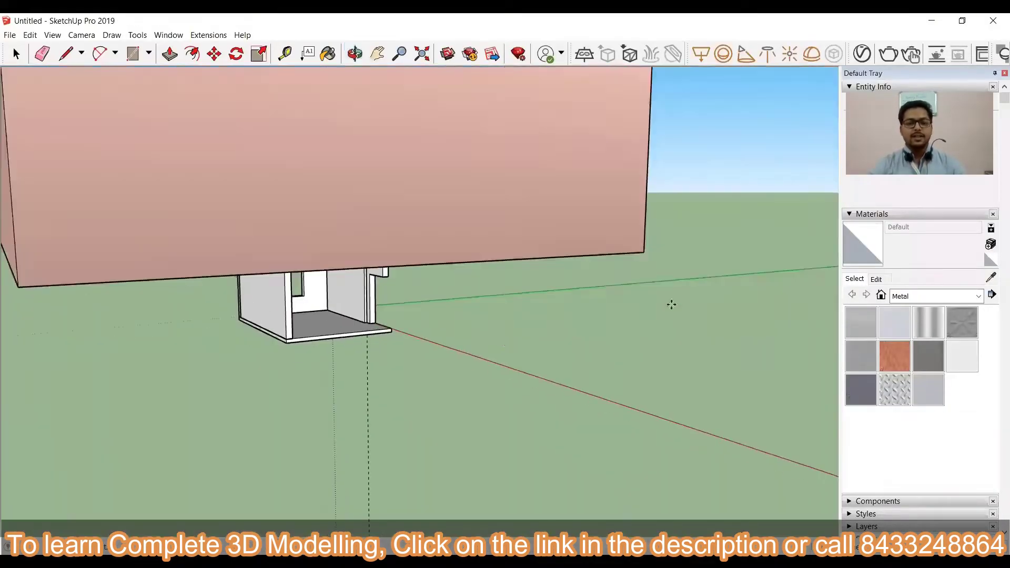
left_click(507, 345)
middle_click_drag(408, 292, 408, 293)
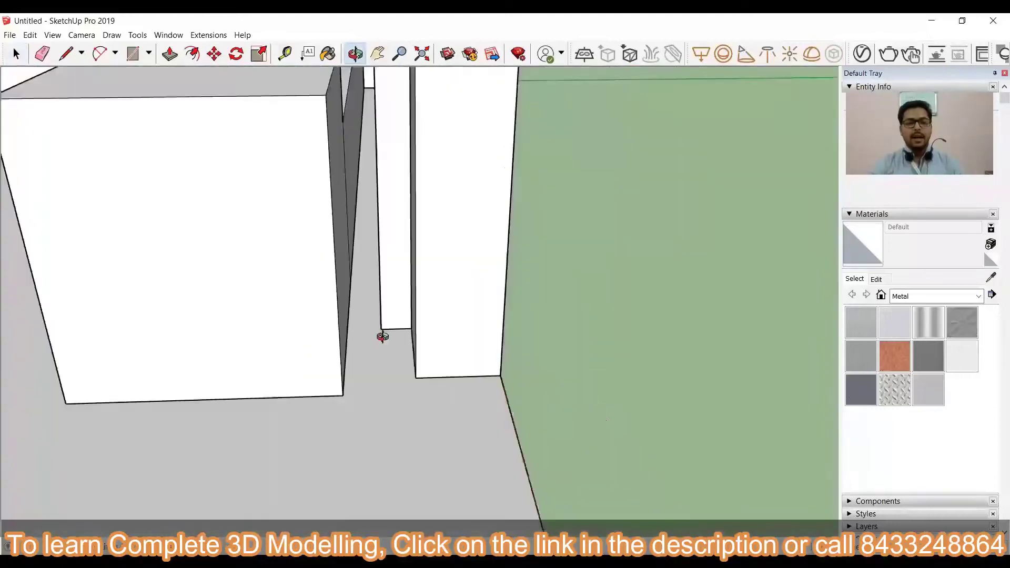
Move the TV unit against the wall panel so that it fits between the corner and the panel's edge
key("space")
left_click(323, 354)
key("m")
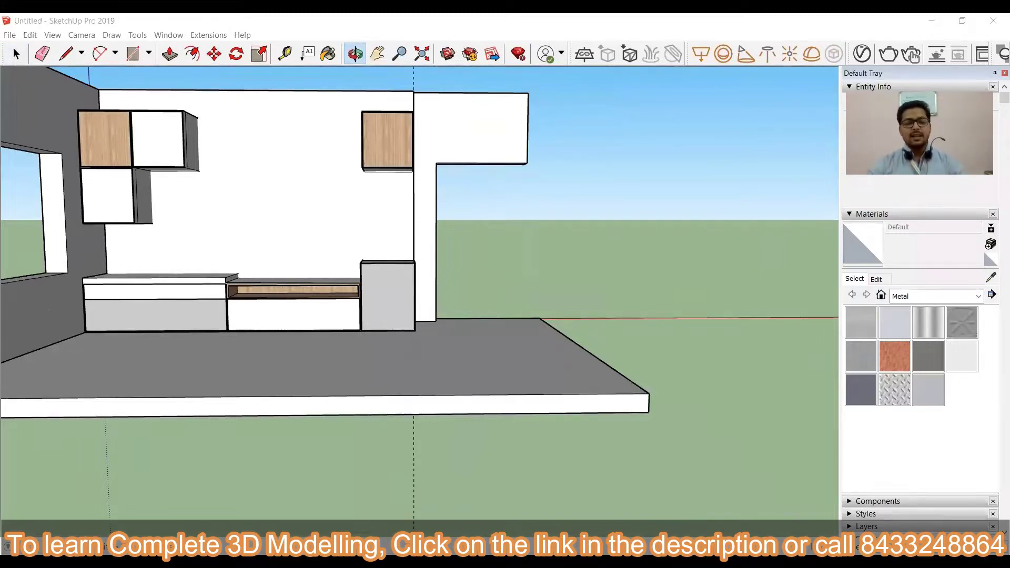
Create a material from the stone cladding image and paint the wall panel behind the TV unit with it
left_click(991, 245)
left_click(445, 322)
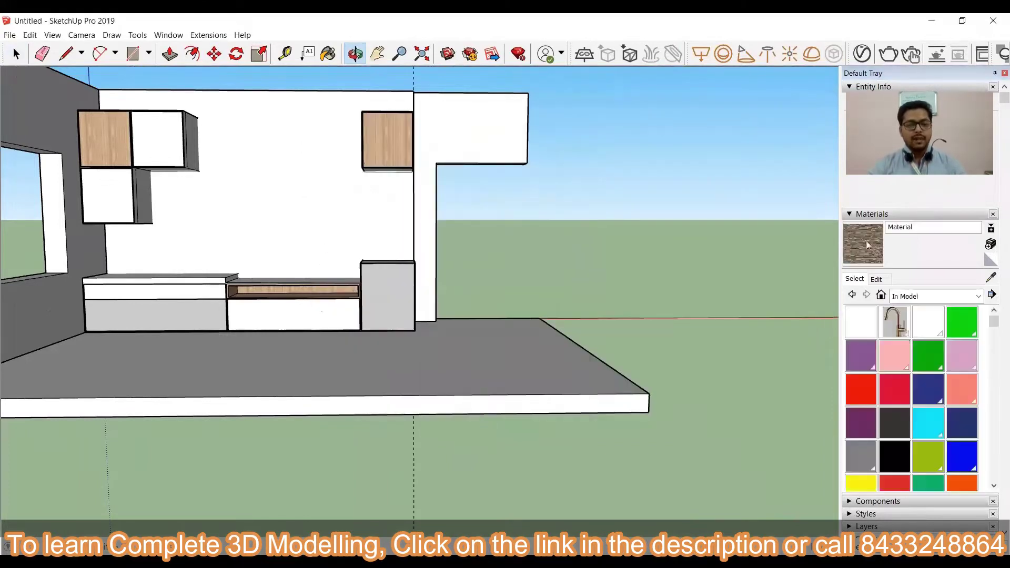
left_click(868, 245)
left_click(295, 200)
Set the stone material's texture size to 5' and darken its colour
left_click(876, 279)
double_click(869, 426)
type("10'")
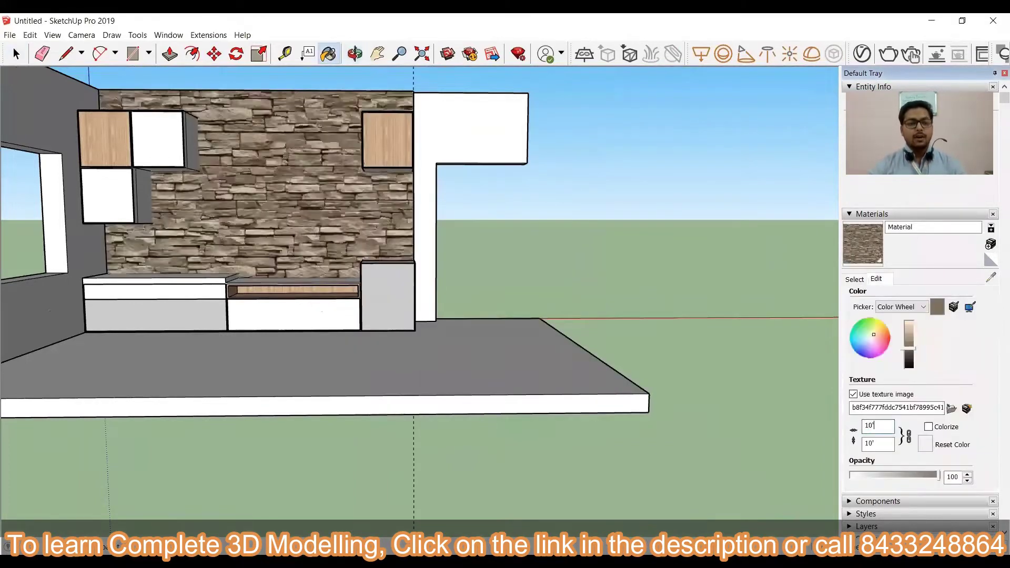
key("BackSpace")
key("BackSpace")
key("BackSpace")
type("5'")
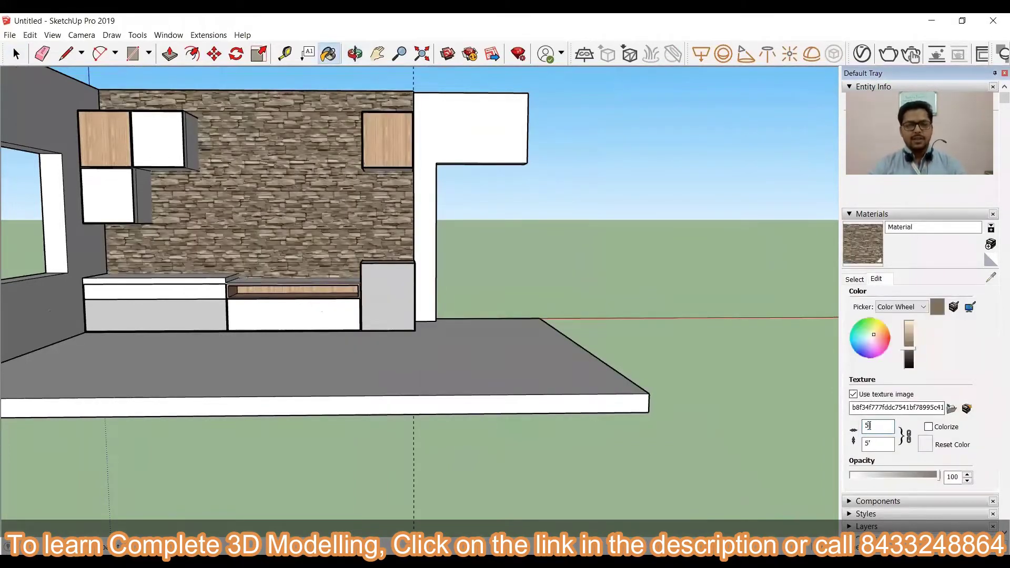
key("BackSpace")
type("3")
key("Return")
type("5")
key("Return")
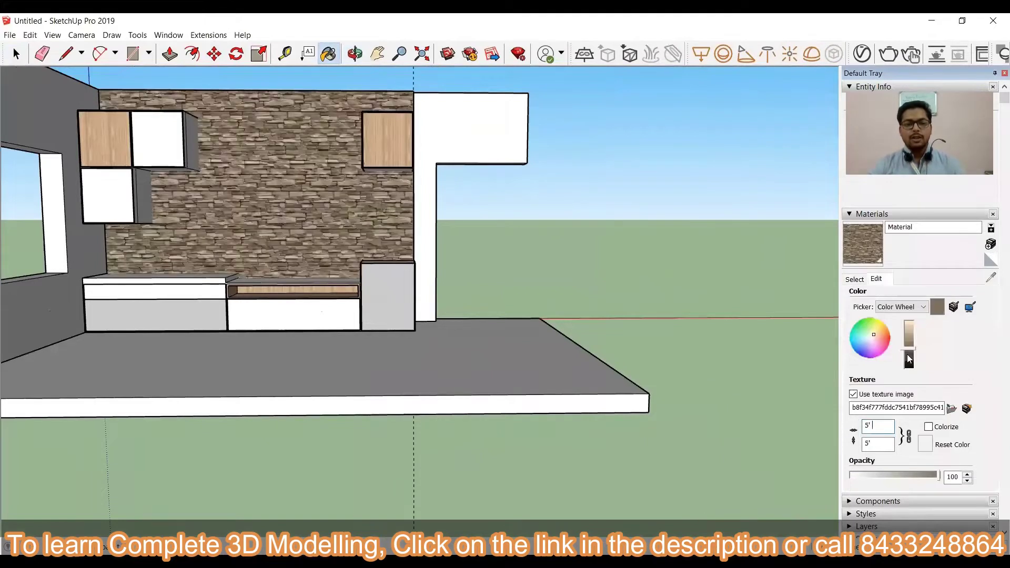
left_click_drag(908, 349, 909, 354)
left_click(854, 279)
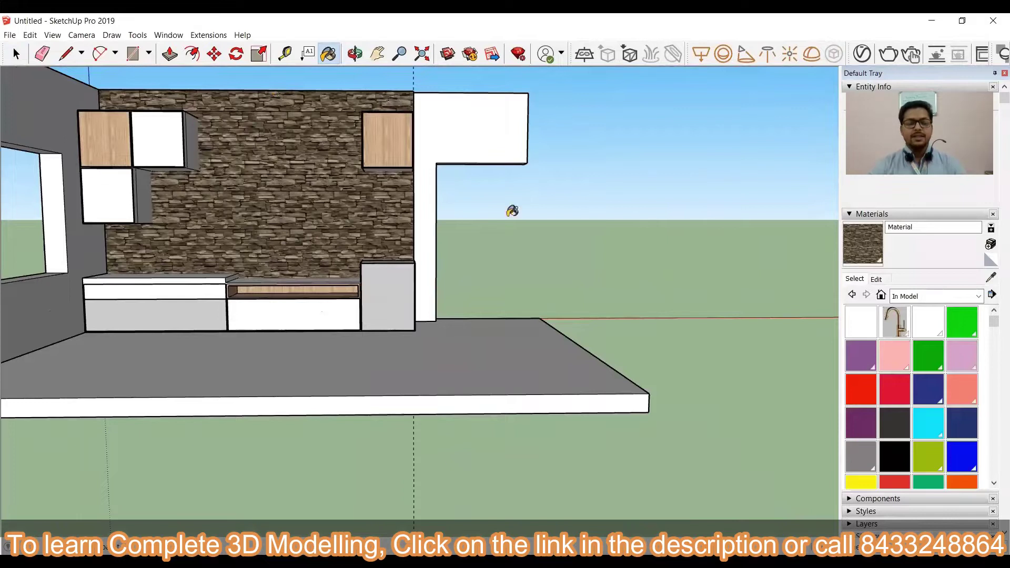
Create a new material from the texture-seamless-wood-5.jpg image
left_click(350, 61)
left_click_drag(494, 231, 395, 300)
scroll(395, 300, "down", 3)
left_click_drag(498, 490, 547, 468)
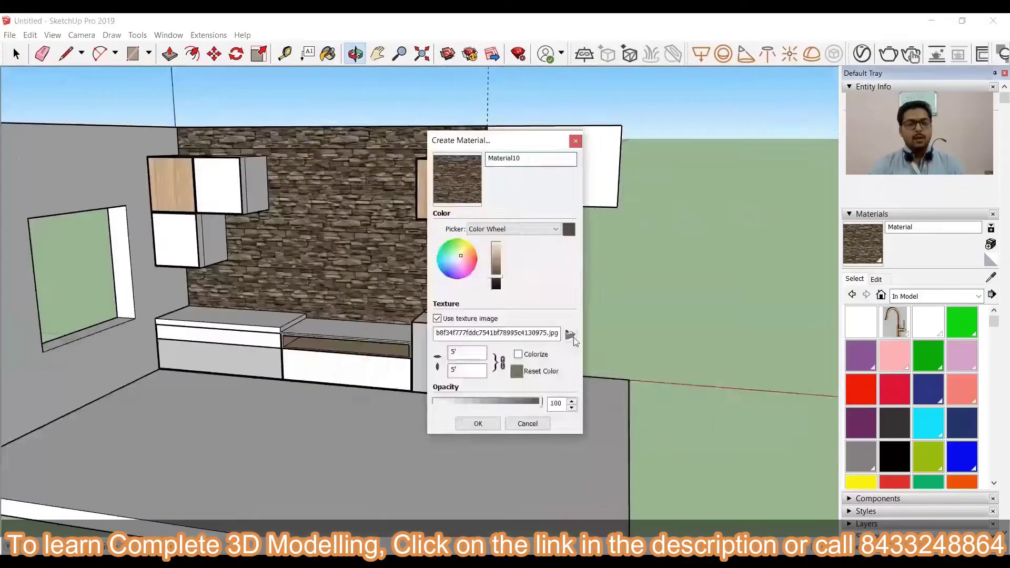
left_click(569, 331)
double_click(454, 321)
left_click(478, 422)
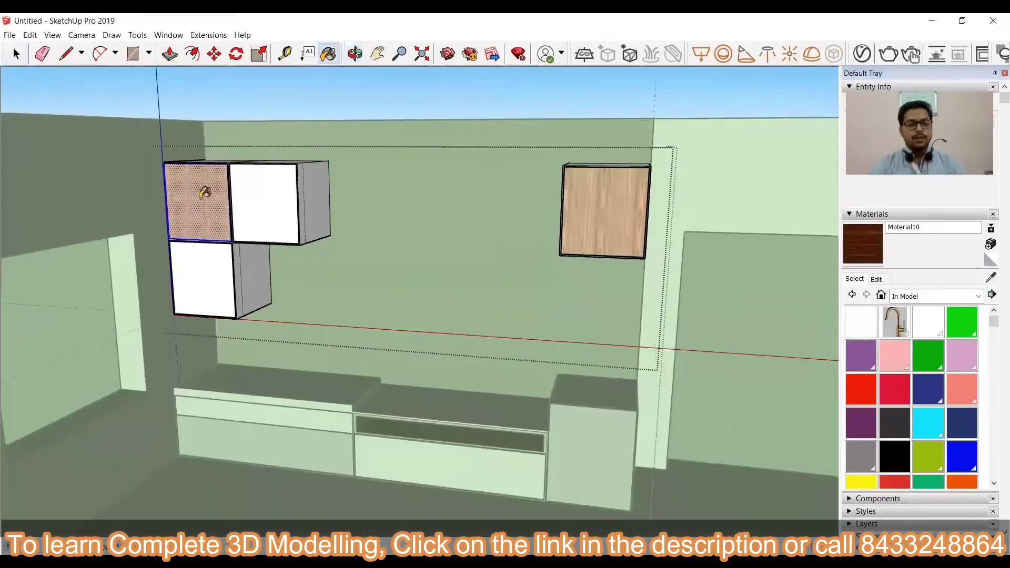
Paint the light-wood fronts of the wall cabinets with the dark wood material and leave the group
left_click(205, 189)
left_click(876, 279)
scroll(647, 180, "down", 5)
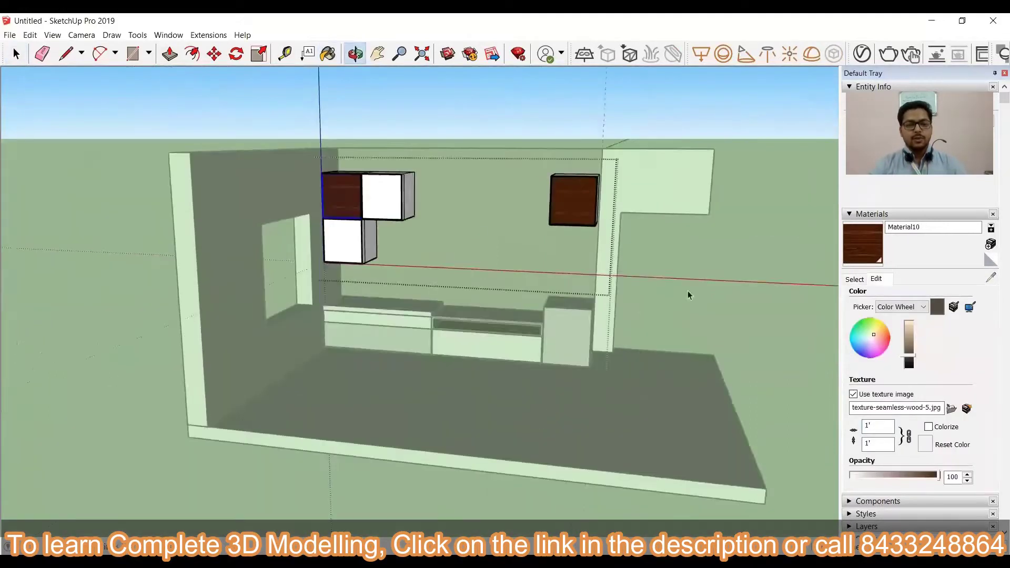
key("space")
left_click(690, 293)
Paint the open niche in the TV unit's base cabinet with the dark wood material
scroll(507, 342, "up", 6)
double_click(474, 321)
key("b")
left_click(473, 319)
left_click(371, 282)
scroll(434, 248, "down", 3)
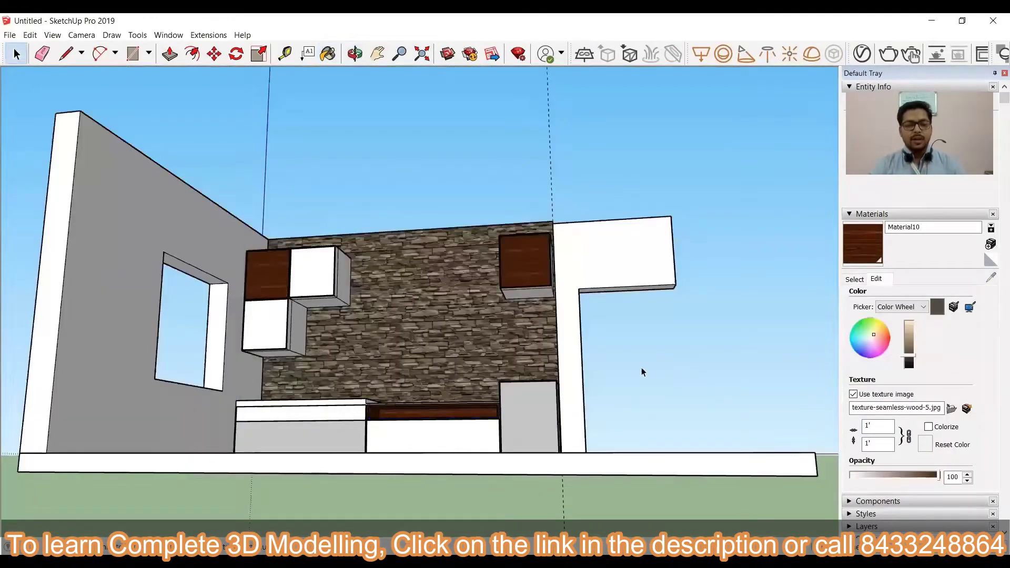
Create light materials from the download.png and download (4).jpg images and apply them to the TV unit's cabinets
middle_click_drag(642, 372, 568, 432)
scroll(468, 274, "up", 3)
middle_click_drag(444, 300, 379, 394)
scroll(378, 393, "down", 5)
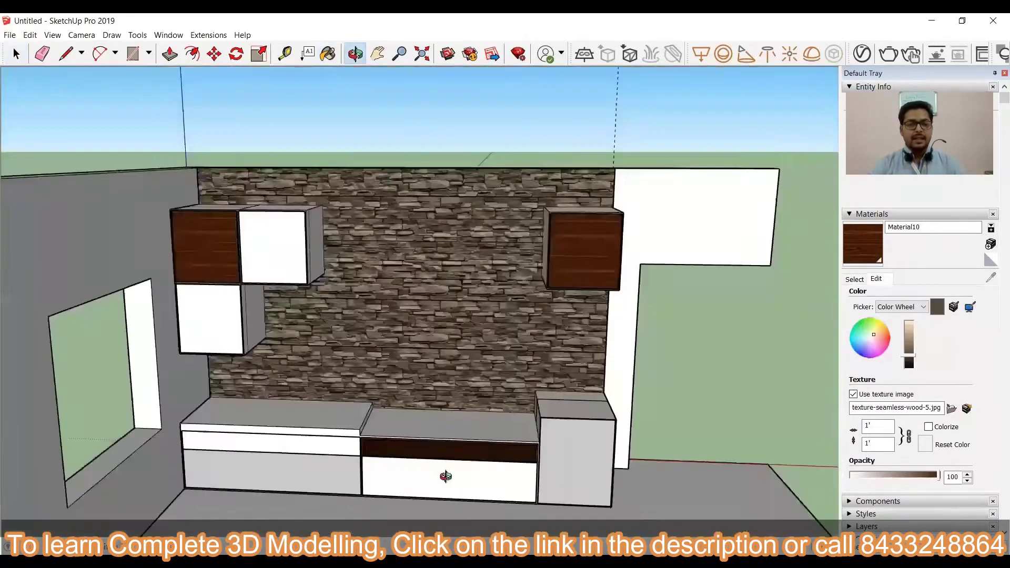
scroll(444, 477, "up", 5)
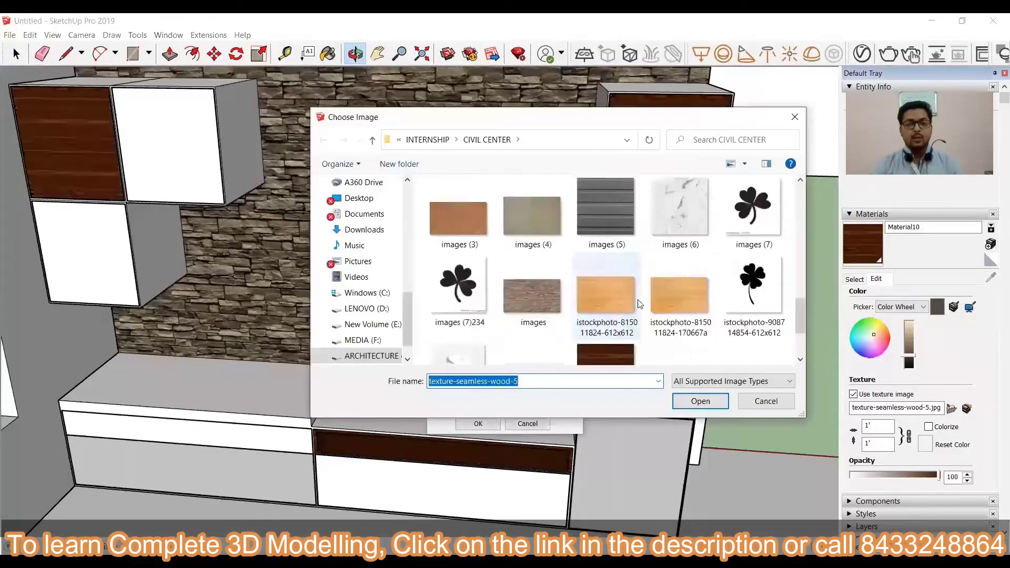
scroll(742, 318, "up", 5)
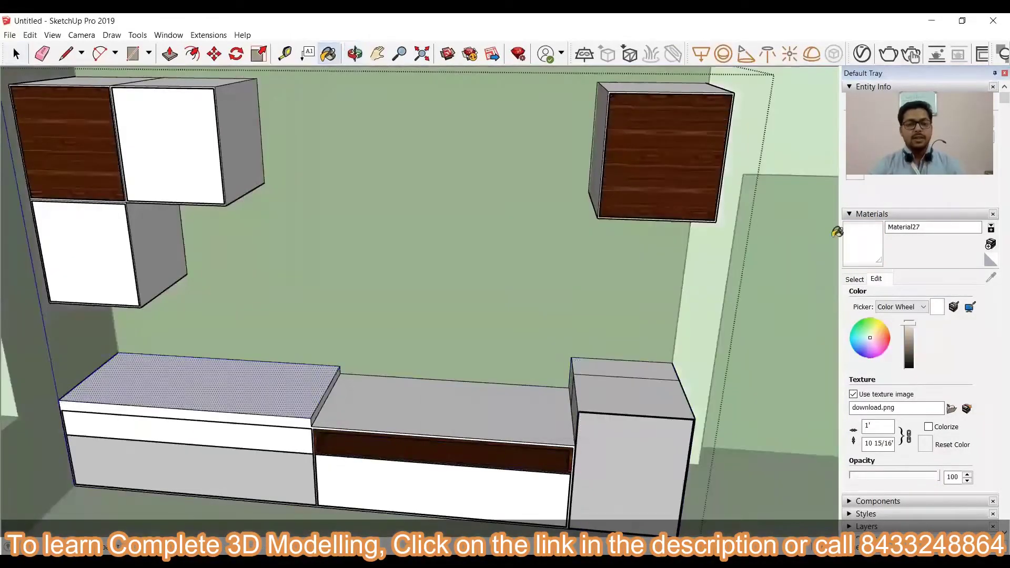
scroll(372, 440, "up", 5)
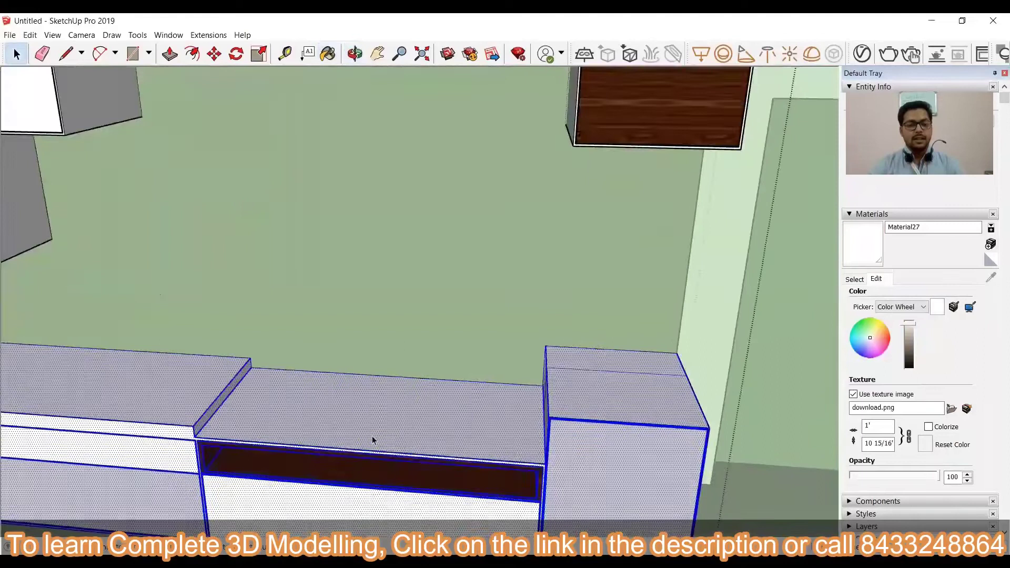
scroll(428, 417, "down", 3)
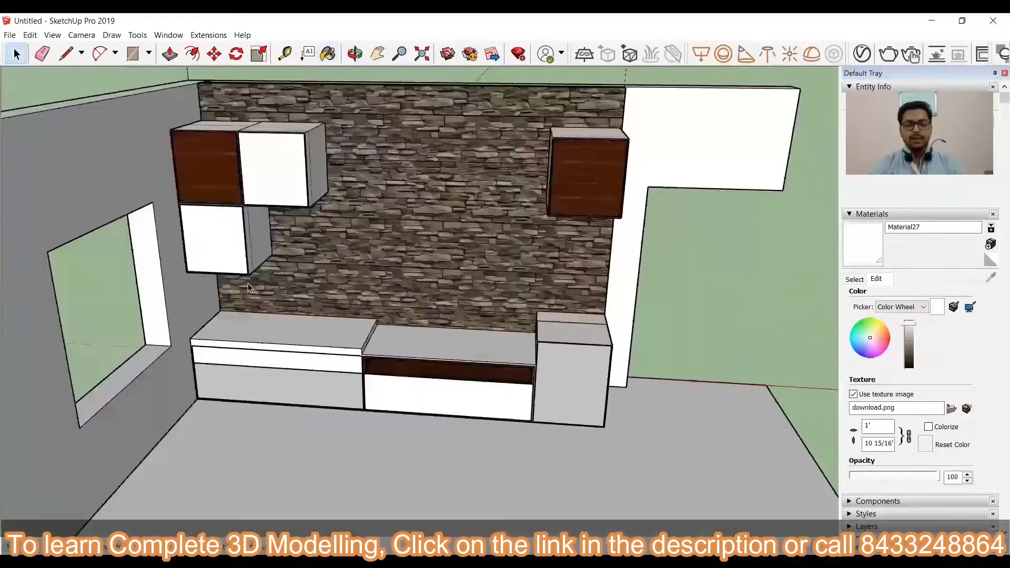
scroll(365, 309, "up", 3)
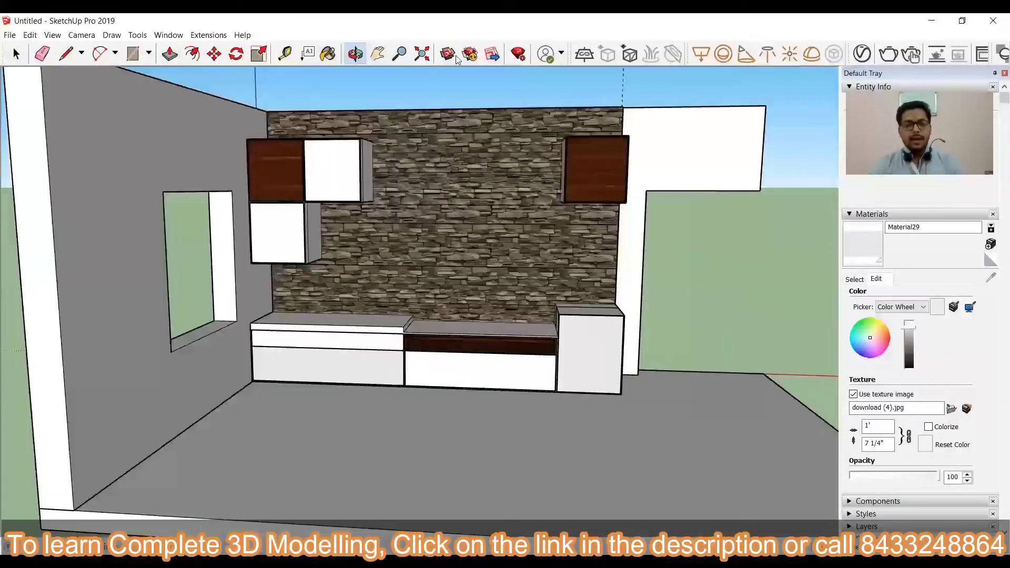
Find a television model in 3D Warehouse, load it and place it on top of the TV unit
left_click(447, 54)
double_click(383, 147)
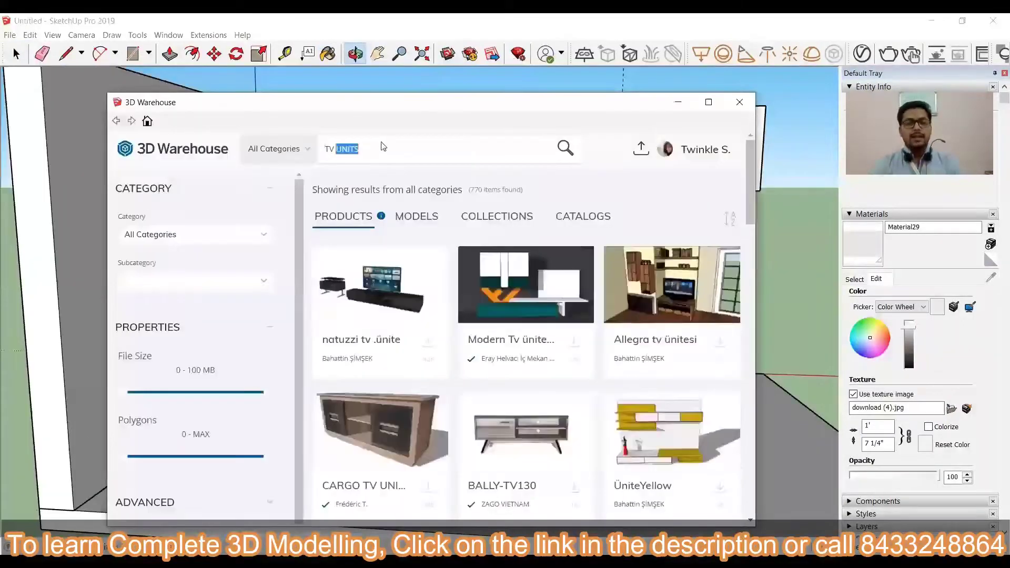
left_click(428, 343)
left_click(379, 345)
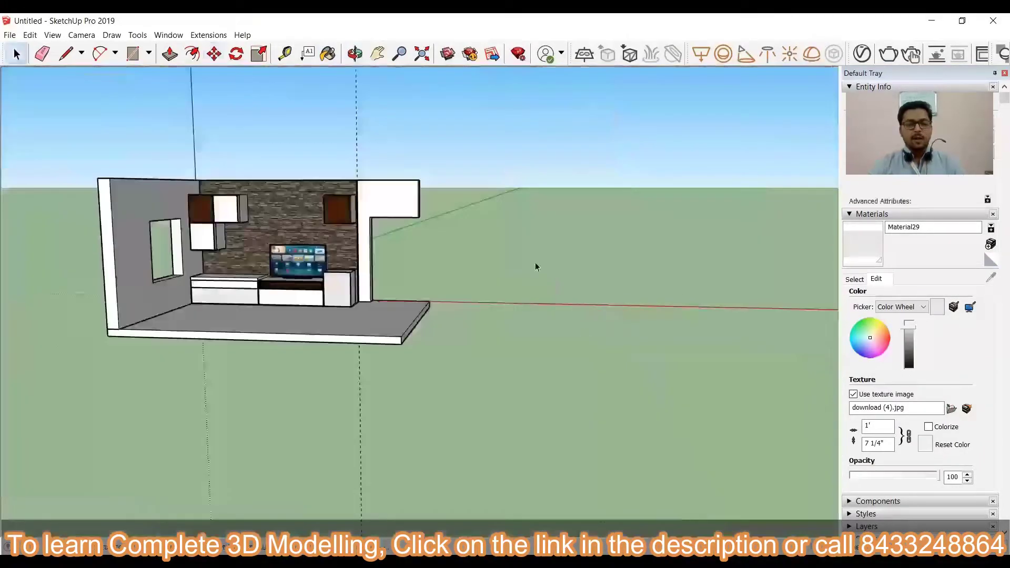
Save the model as LIVING ROOM INTERIOR in the CIVIL CENTER folder
key("ctrl+s")
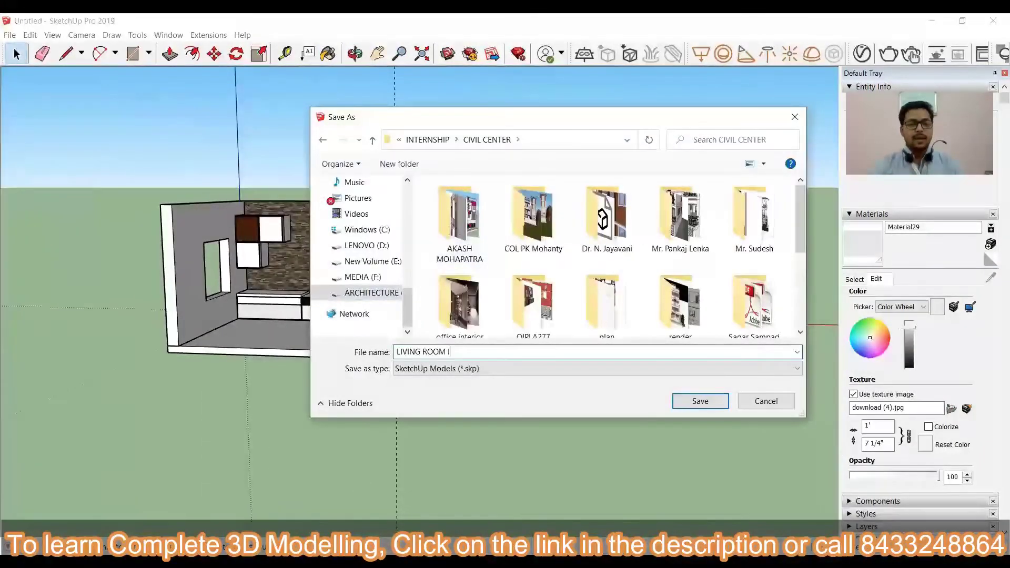
key("Return")
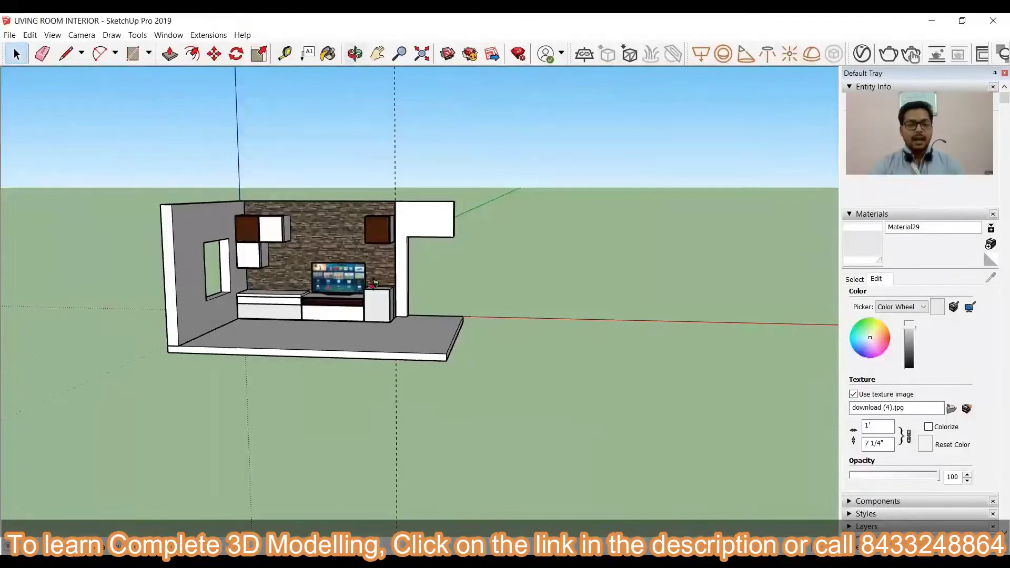
Unhide the hidden walls of the room
middle_click_drag(372, 284, 181, 137)
left_click(30, 35)
mouse_move(73, 215)
left_click(226, 239)
middle_click_drag(226, 239, 254, 302)
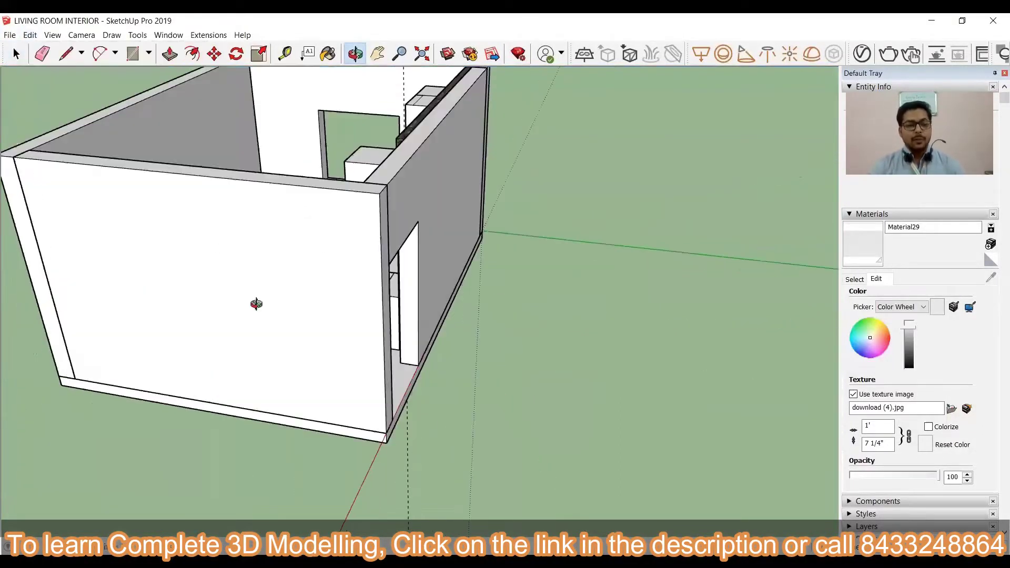
Hide the front wall to open up the room's interior
right_click(216, 244)
left_click(237, 276)
scroll(279, 258, "down", 3)
middle_click_drag(280, 257, 152, 289)
middle_click_drag(185, 344, 316, 253)
scroll(337, 226, "down", 3)
Search 3D Warehouse for LOUNGE and browse the models and products for a sofa
left_click(447, 54)
triple_click(342, 149)
type("LOUNGE")
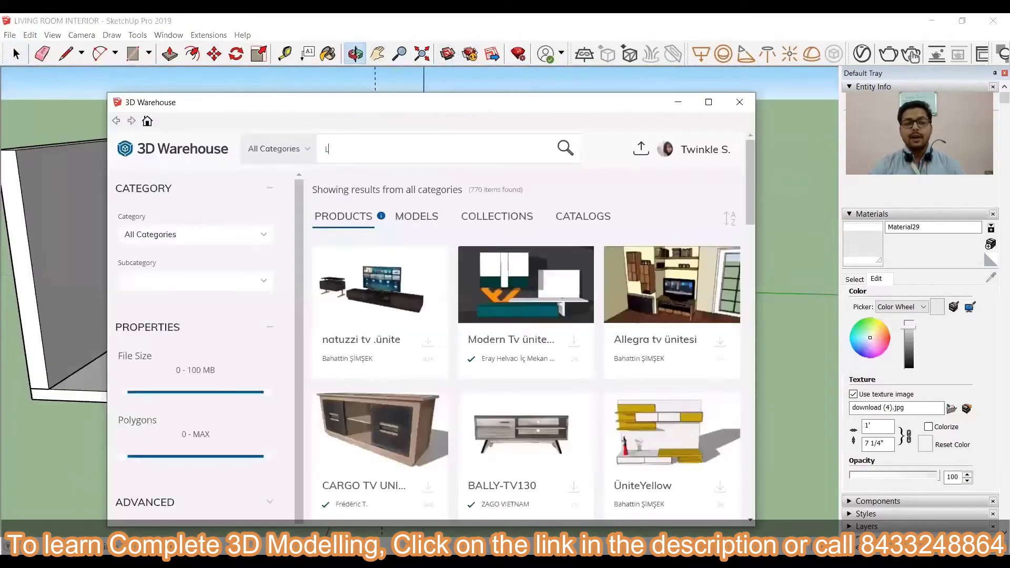
key("Return")
left_click(425, 218)
scroll(469, 326, "down", 18)
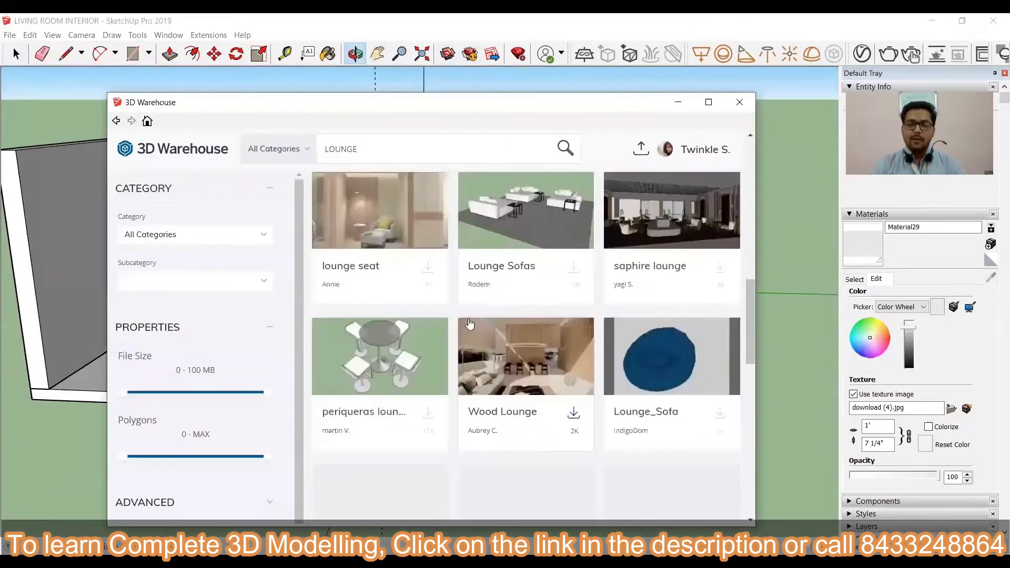
scroll(468, 327, "up", 18)
left_click(326, 217)
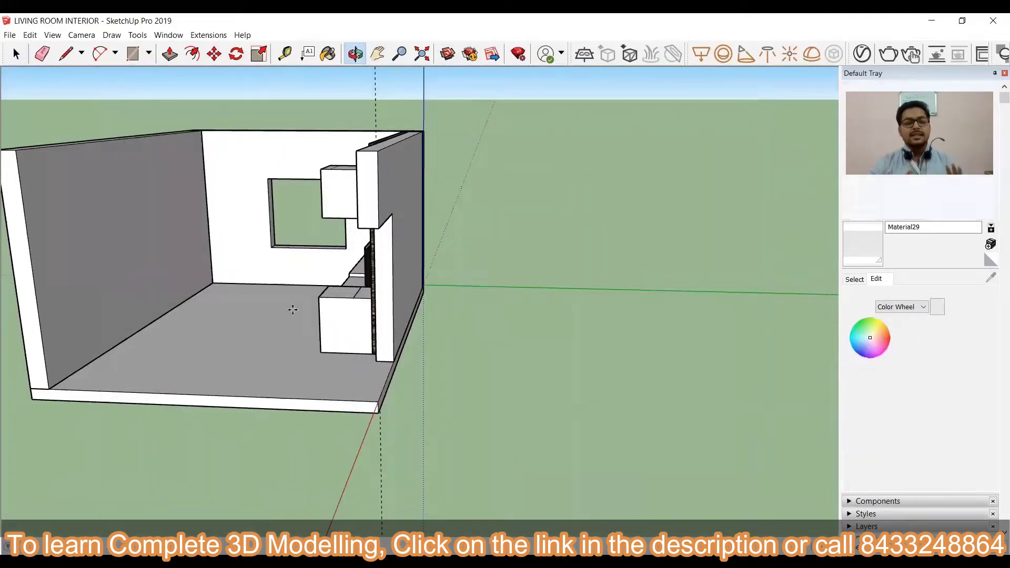
Place the L-shaped sofa with cushions and a throw at the open front edge of the room
scroll(363, 287, "down", 3)
scroll(163, 308, "up", 5)
left_click(101, 428)
scroll(275, 300, "down", 4)
middle_click_drag(275, 416, 285, 477)
Rotate the sofa so its back faces the side wall opposite the TV wall
key("q")
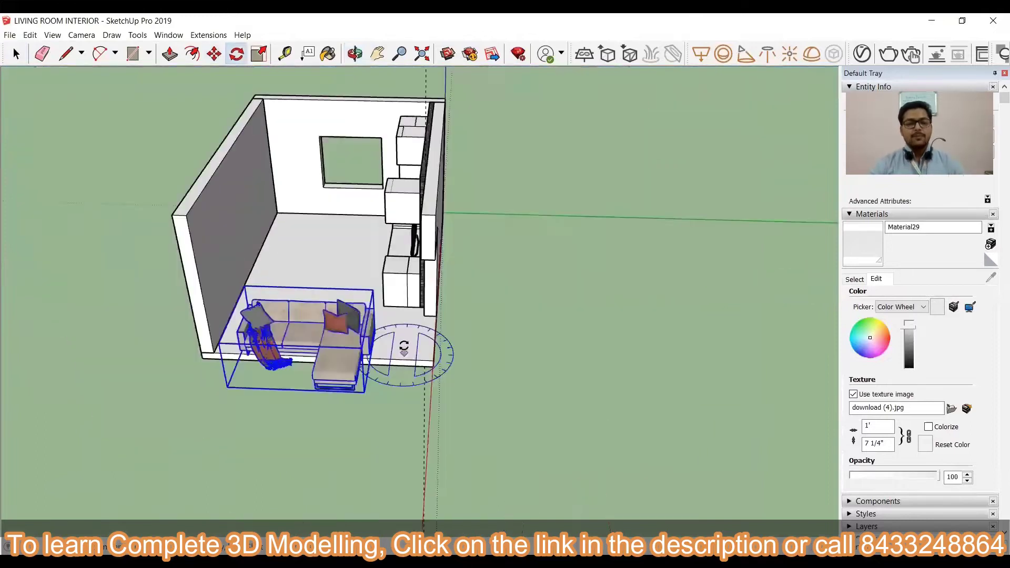
left_click(410, 350)
scroll(408, 342, "up", 3)
scroll(260, 325, "down", 4)
Move the sofa into the room toward the side wall opposite the TV unit
key("m")
middle_click_drag(221, 226, 295, 232)
scroll(294, 263, "up", 4)
scroll(140, 230, "down", 3)
left_click(221, 285)
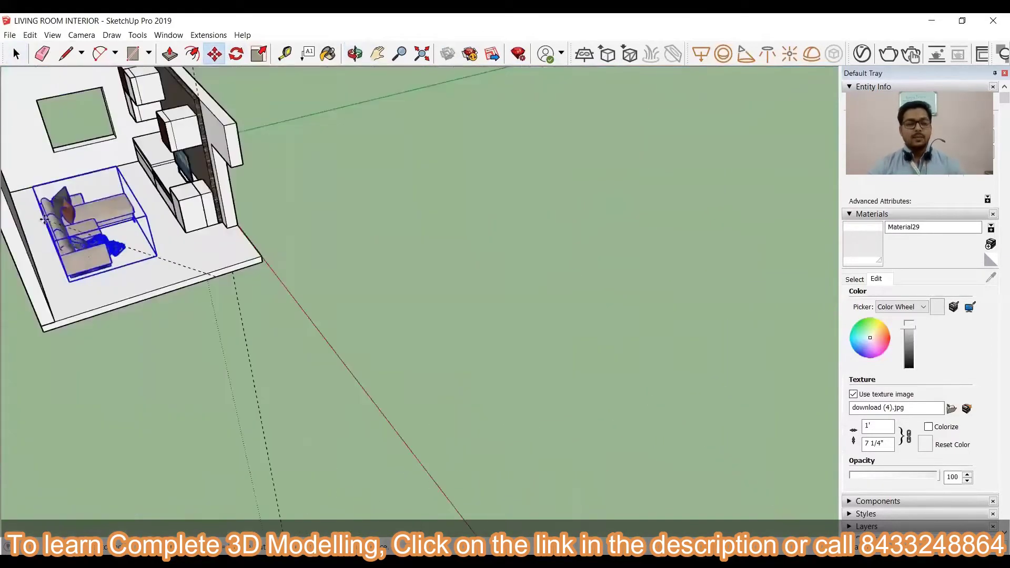
left_click(182, 261)
key("space")
Adjust the sofa's position so it sits on the floor against the side wall
left_click(179, 271)
middle_click_drag(178, 279, 598, 187)
scroll(726, 349, "up", 10)
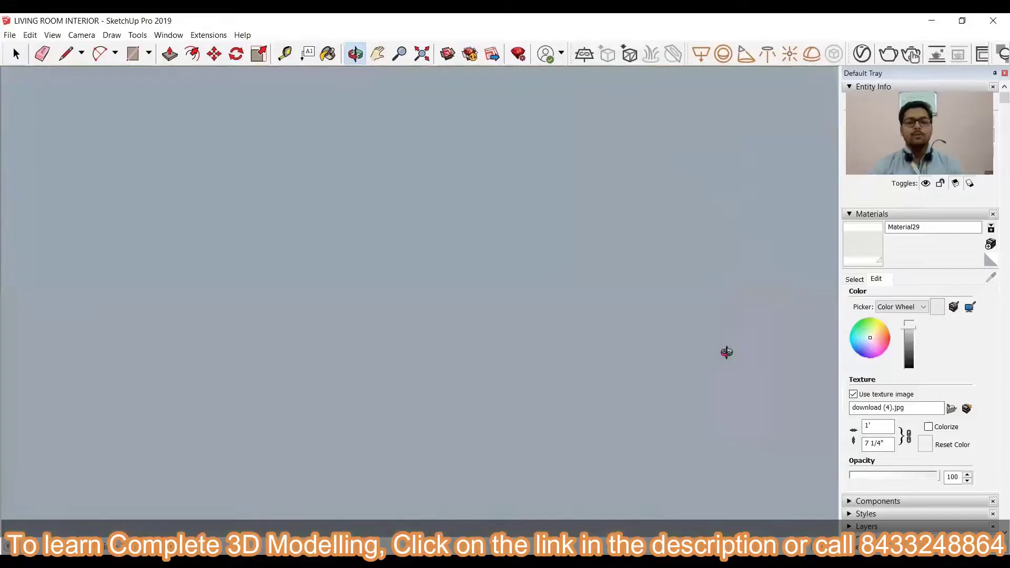
key("m")
scroll(590, 295, "down", 8)
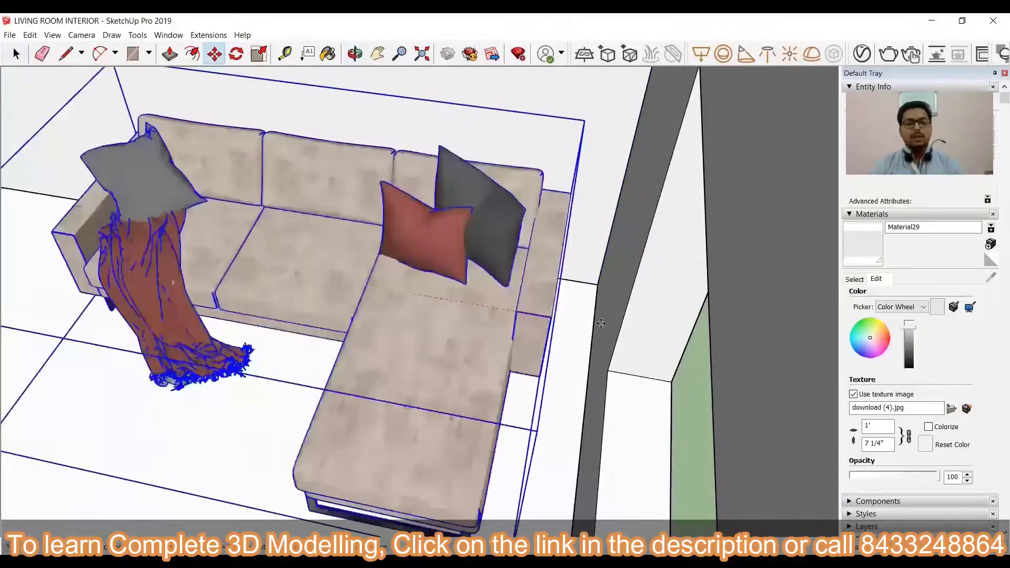
key("space")
middle_click_drag(79, 294, 221, 416)
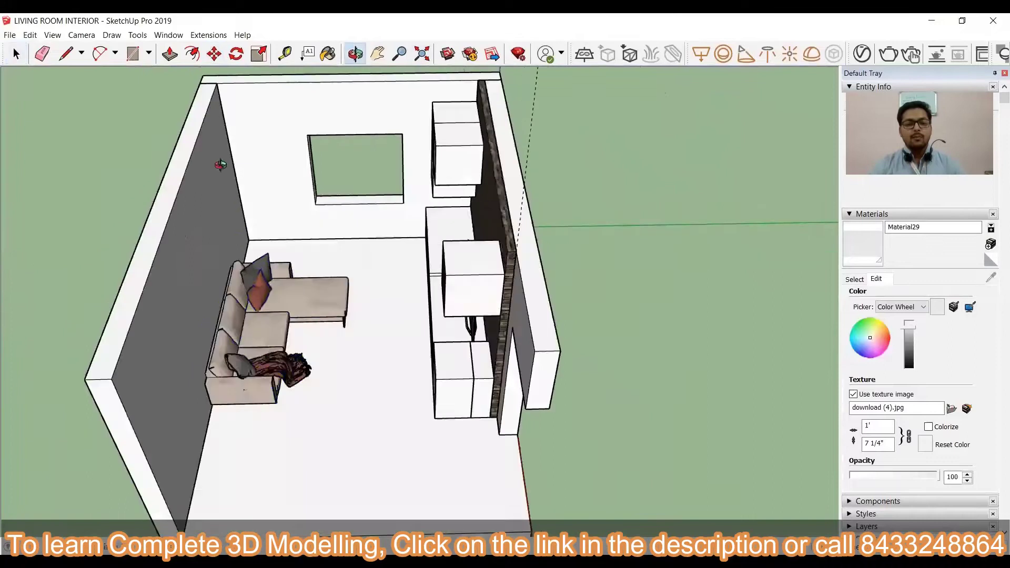
scroll(256, 323, "up", 8)
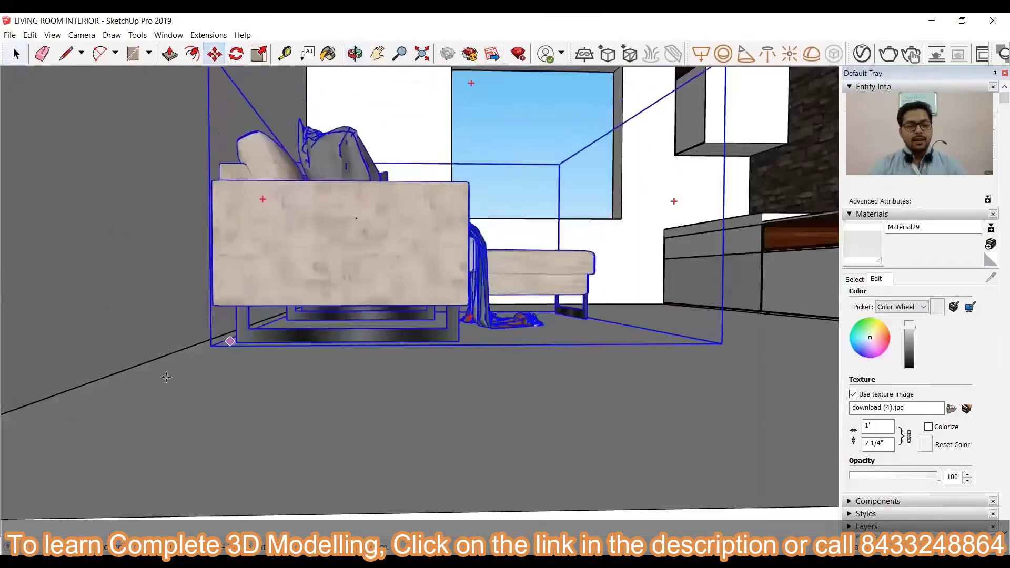
scroll(379, 379, "down", 5)
middle_click_drag(379, 378, 491, 172)
scroll(405, 252, "up", 5)
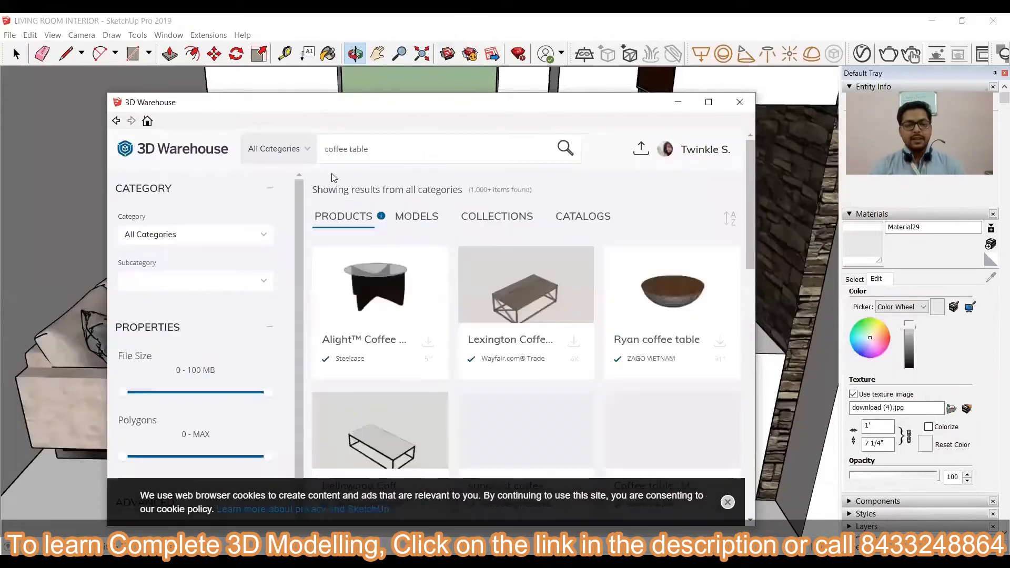
Find a dark round coffee table in 3D Warehouse under "coffee table", load it and place it on the room's floor
scroll(455, 357, "down", 10)
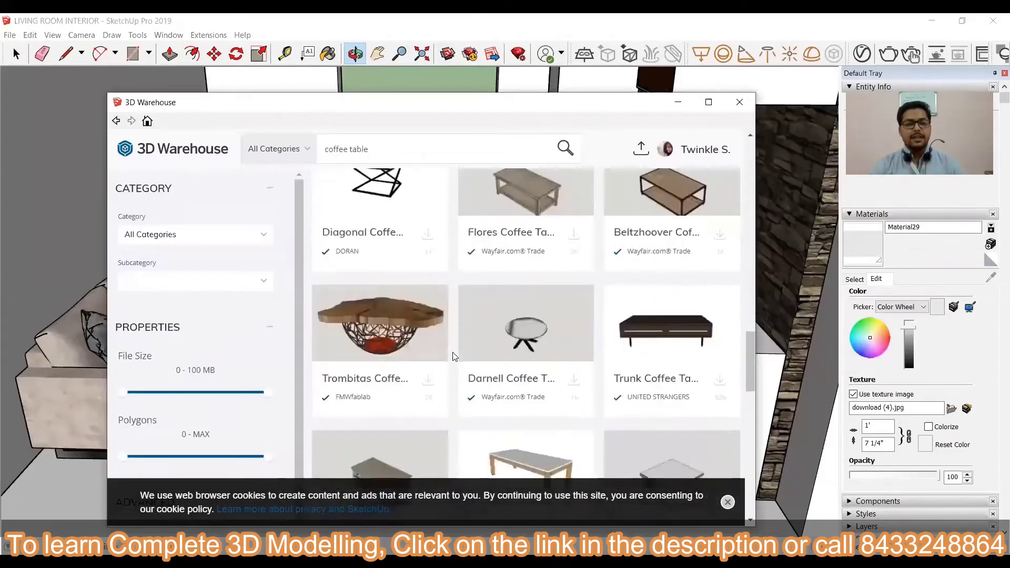
scroll(455, 356, "down", 15)
scroll(455, 357, "up", 3)
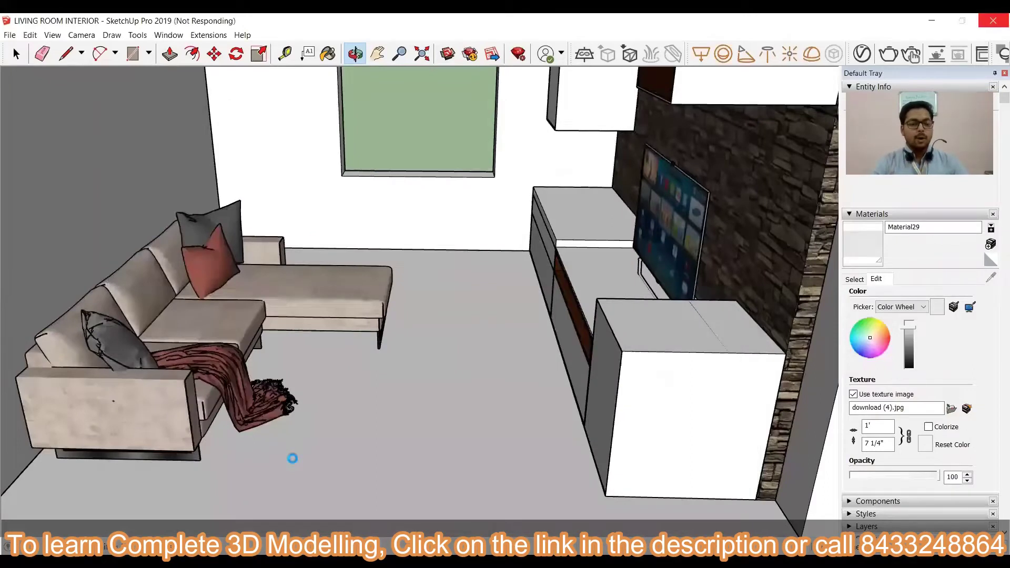
scroll(359, 442, "up", 2)
left_click(358, 442)
scroll(270, 316, "down", 3)
scroll(270, 316, "down", 8)
Rotate the coffee table and move it in front of the sofa
key("q")
left_click(270, 405)
middle_click_drag(284, 337, 263, 284)
left_click(306, 401)
key("m")
left_click(148, 413)
left_click(298, 379)
key("space")
From a top view, select the sofa and coffee table together and move them toward the window wall
left_click(81, 35)
mouse_move(111, 75)
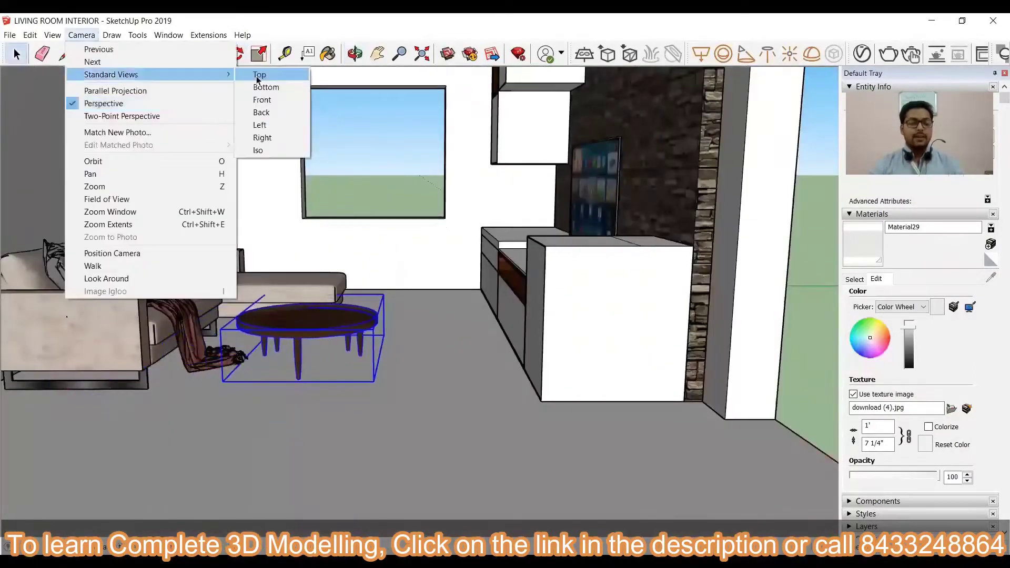
left_click(259, 75)
scroll(473, 342, "up", 3)
scroll(380, 304, "down", 3)
key("space")
left_click(397, 371)
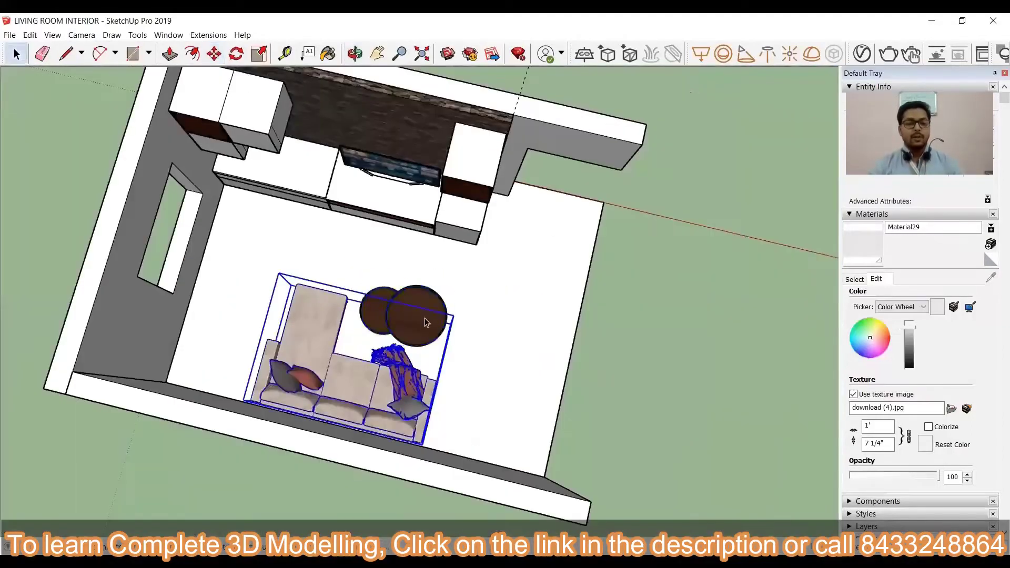
left_click(424, 320, "shift")
key("m")
left_click(411, 313)
left_click(352, 296)
key("space")
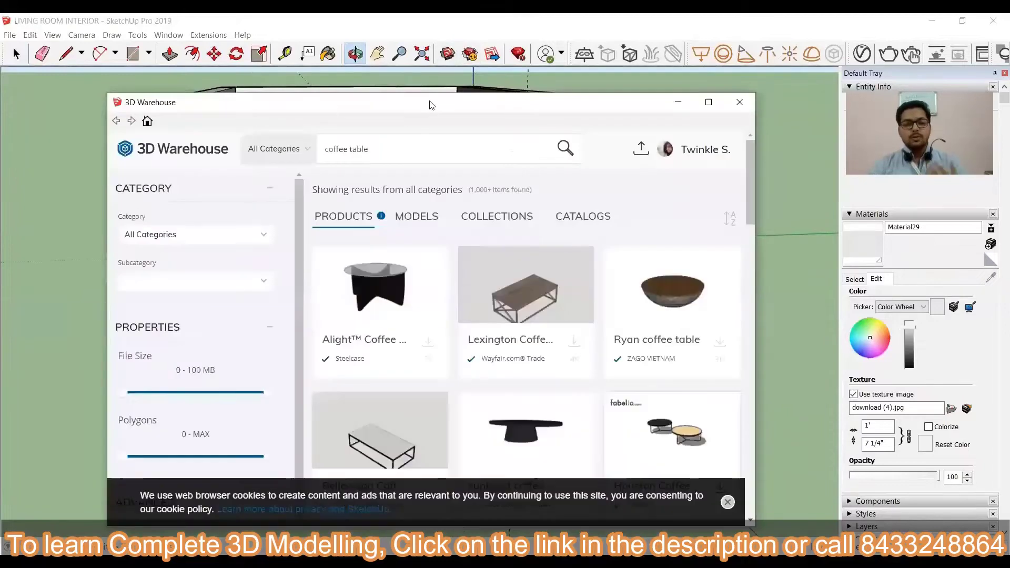
Search 3D Warehouse models for "lounge chair", load a dark blue armchair and place it beside the room
type("lounge chair")
key("Return")
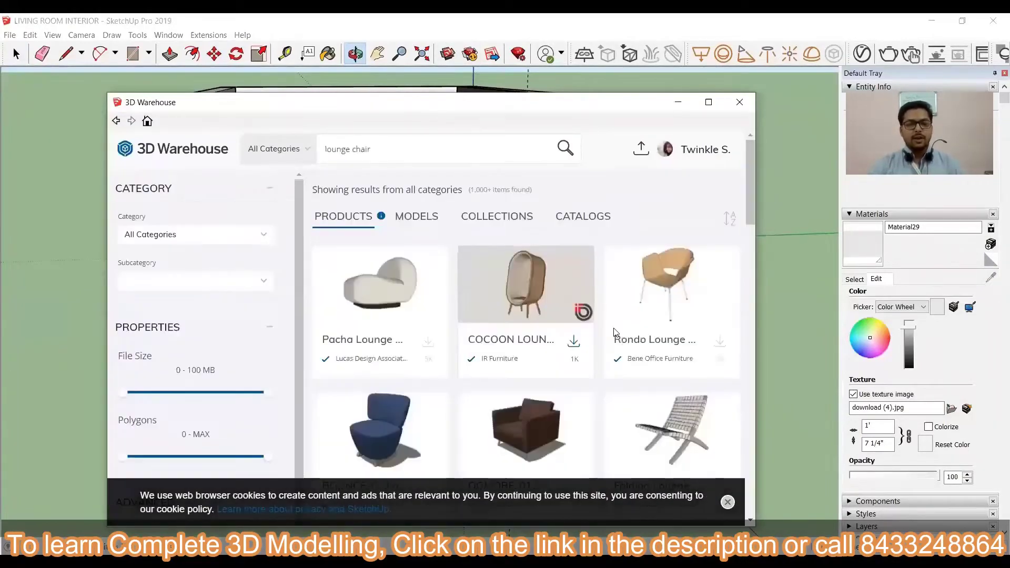
scroll(618, 333, "down", 10)
scroll(618, 333, "up", 10)
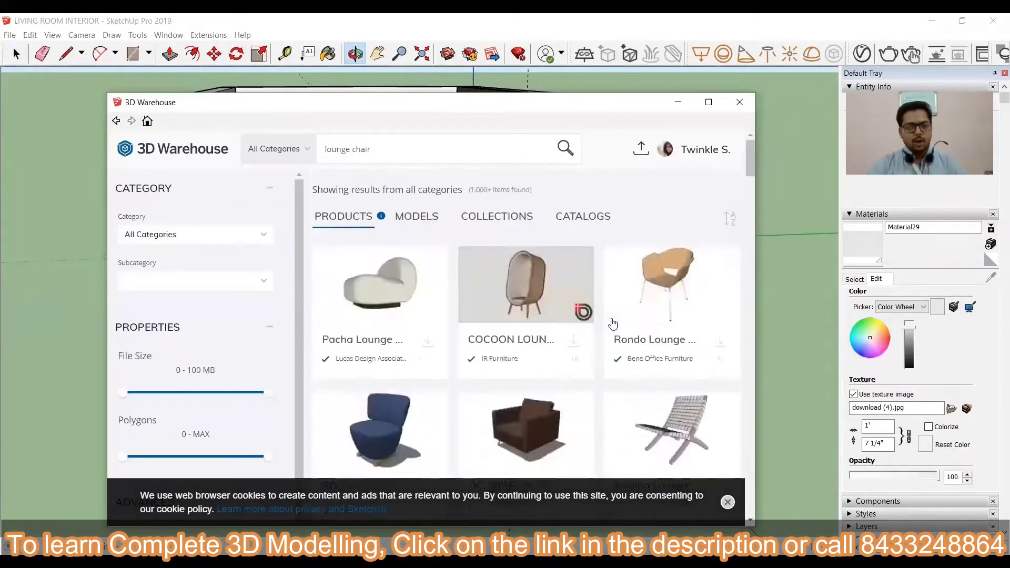
left_click(412, 224)
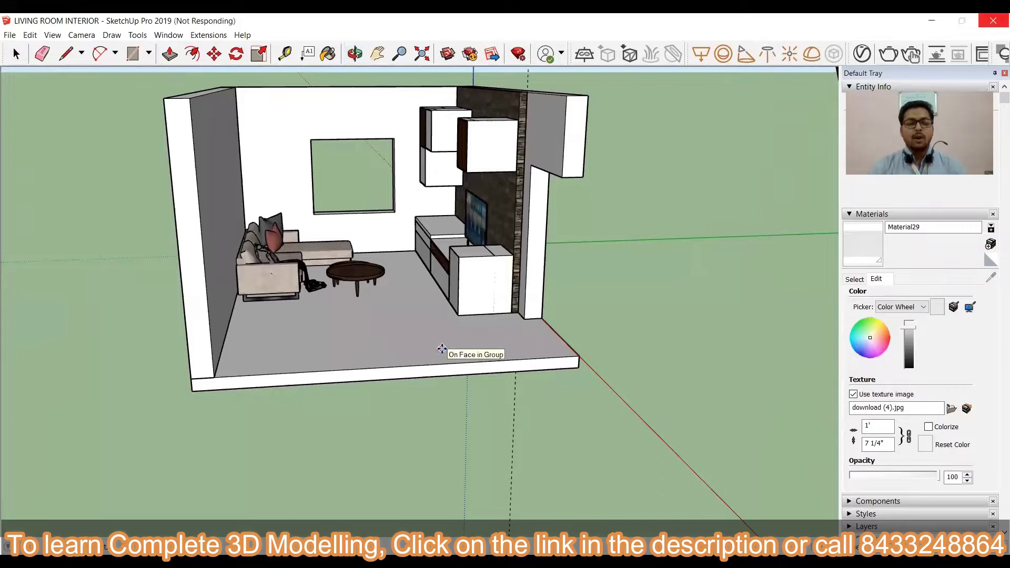
scroll(158, 446, "down", 5)
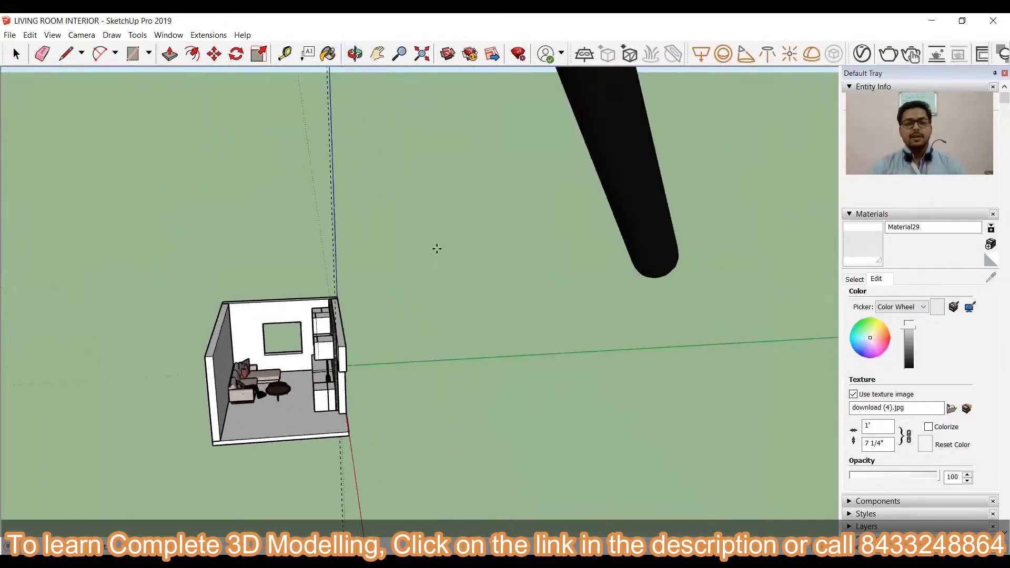
left_click(437, 248)
Scale the oversized armchair down uniformly from its corner
scroll(392, 342, "down", 8)
middle_click_drag(105, 284, 265, 293)
key("s")
scroll(203, 340, "down", 5)
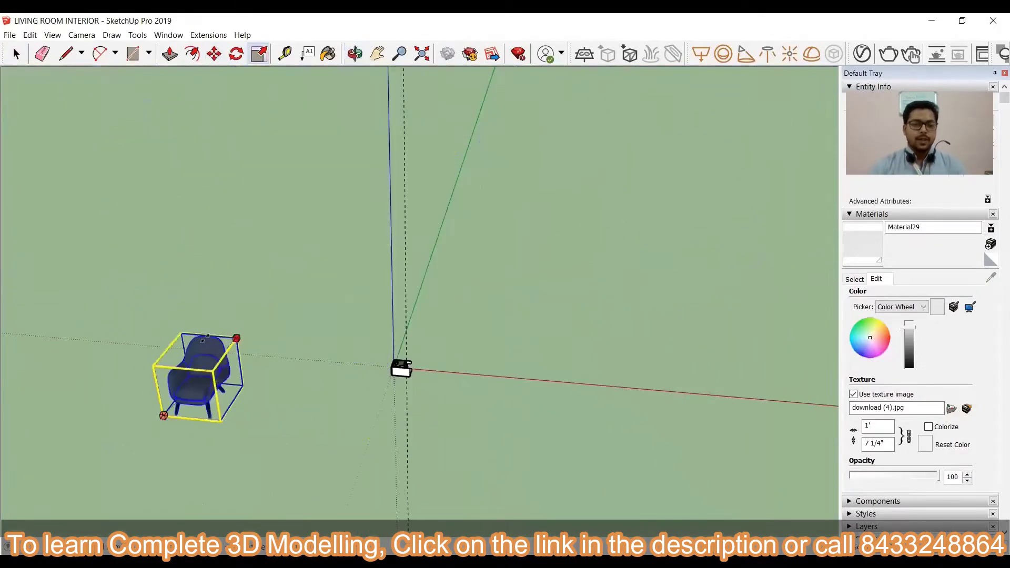
mouse_move(295, 363)
middle_mouse_down()
mouse_move(182, 379)
mouse_move(284, 376)
middle_mouse_up()
scroll(190, 368, "up", 3)
left_click_drag(262, 289, 179, 367)
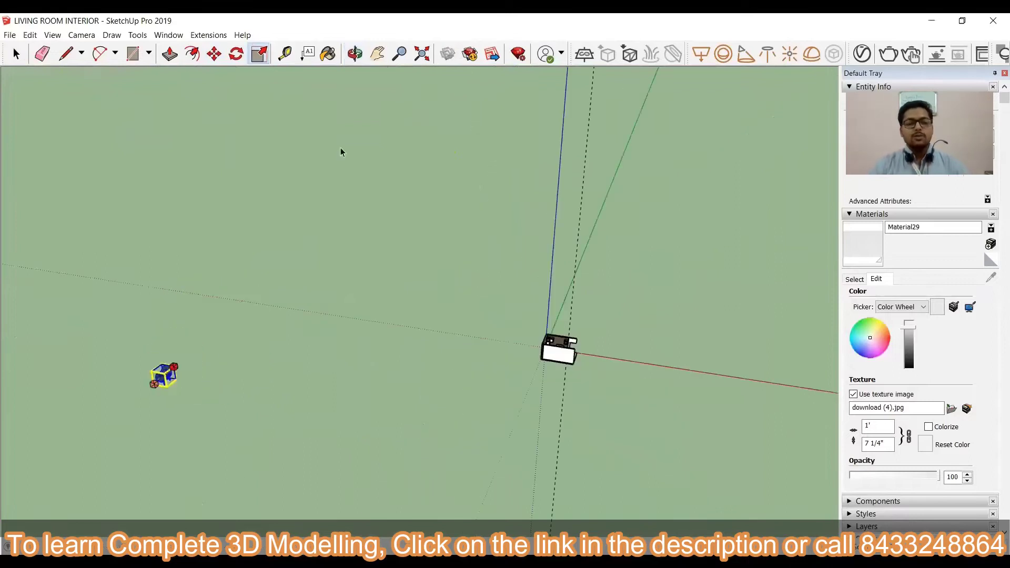
Move the armchair onto the room's floor near the open front edge
scroll(164, 377, "up", 5)
middle_click_drag(310, 316, 218, 305)
key("m")
left_click(218, 305)
scroll(763, 405, "down", 4)
scroll(671, 379, "up", 7)
scroll(458, 361, "up", 5)
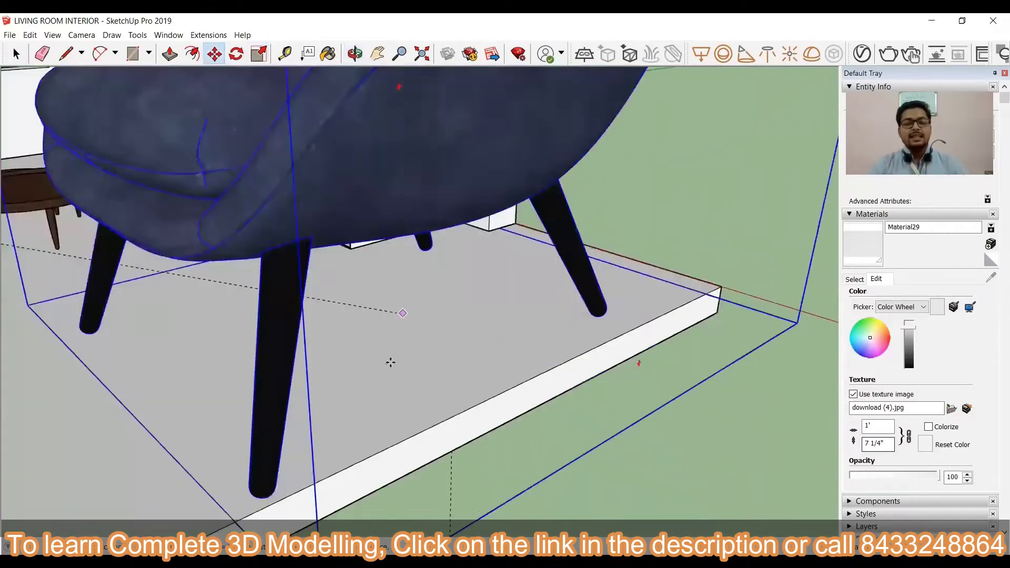
left_click(389, 361)
Scale the armchair uniformly about its opposite corner to suit the surrounding furniture
scroll(363, 357, "down", 5)
key("s")
scroll(458, 218, "up", 5)
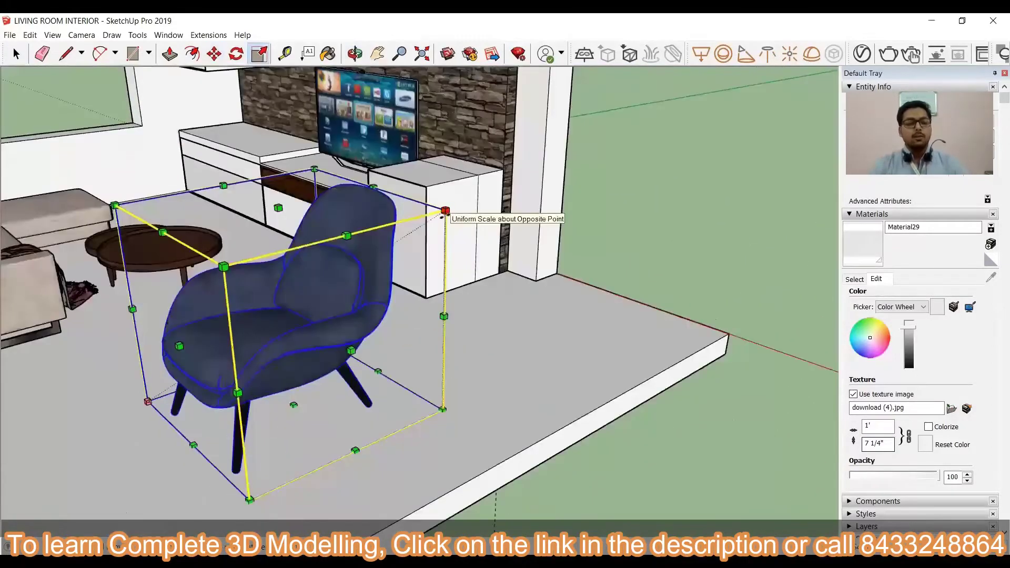
left_click_drag(446, 211, 506, 263)
Check the armchair's size with the Tape Measure tool
middle_click_drag(310, 190, 259, 306)
scroll(224, 300, "up", 5)
key("t")
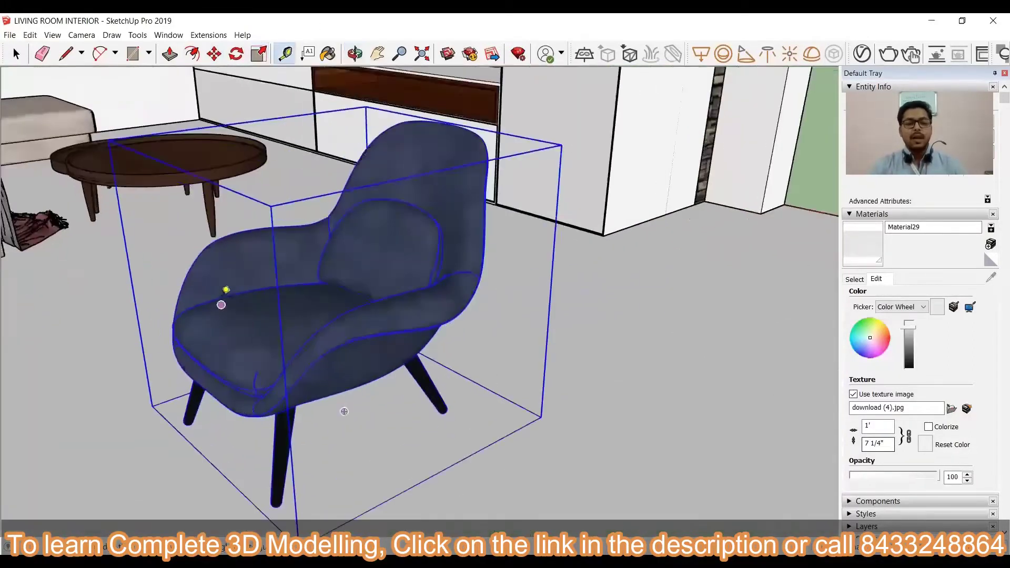
scroll(225, 291, "up", 1)
scroll(290, 361, "down", 1)
Rotate the armchair so it faces the coffee table
scroll(269, 219, "down", 5)
middle_click_drag(269, 218, 263, 379)
scroll(293, 337, "down", 2)
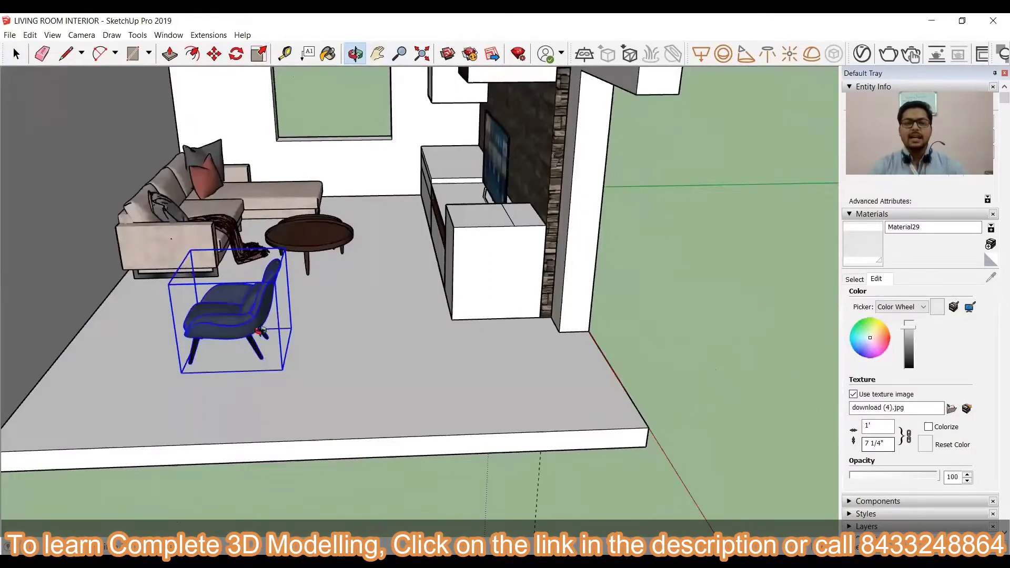
key("q")
middle_click_drag(261, 330, 426, 313)
middle_click_drag(448, 215, 440, 415)
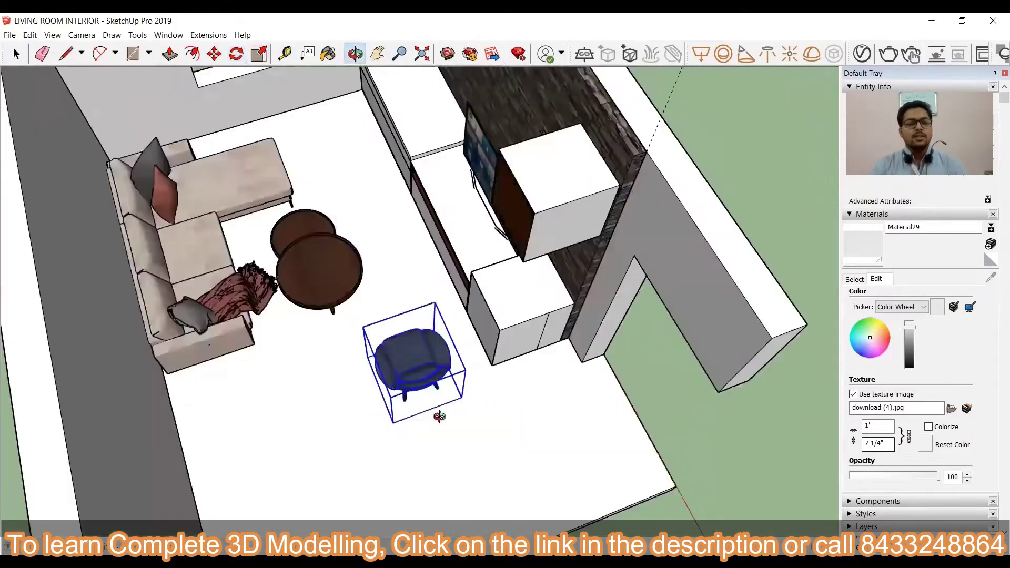
Move the armchair across the floor toward the coffee table
scroll(389, 386, "up", 6)
middle_click_drag(370, 309, 457, 194)
key("space")
scroll(416, 273, "up", 3)
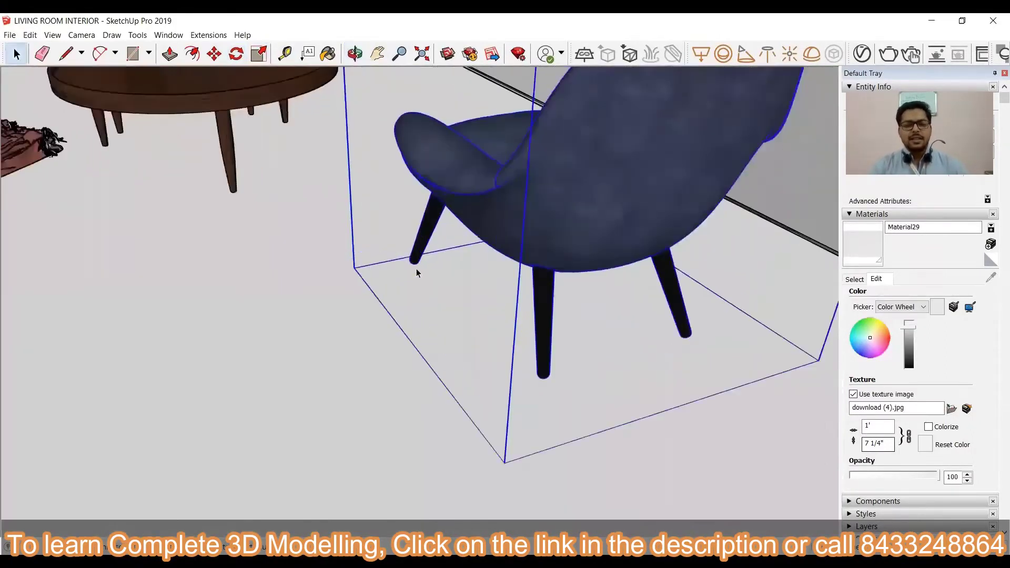
key("m")
left_click(437, 247)
left_click(144, 289)
key("space")
Hide the side wall behind the sofa
scroll(451, 347, "down", 6)
middle_click_drag(451, 347, 347, 295)
right_click(72, 159)
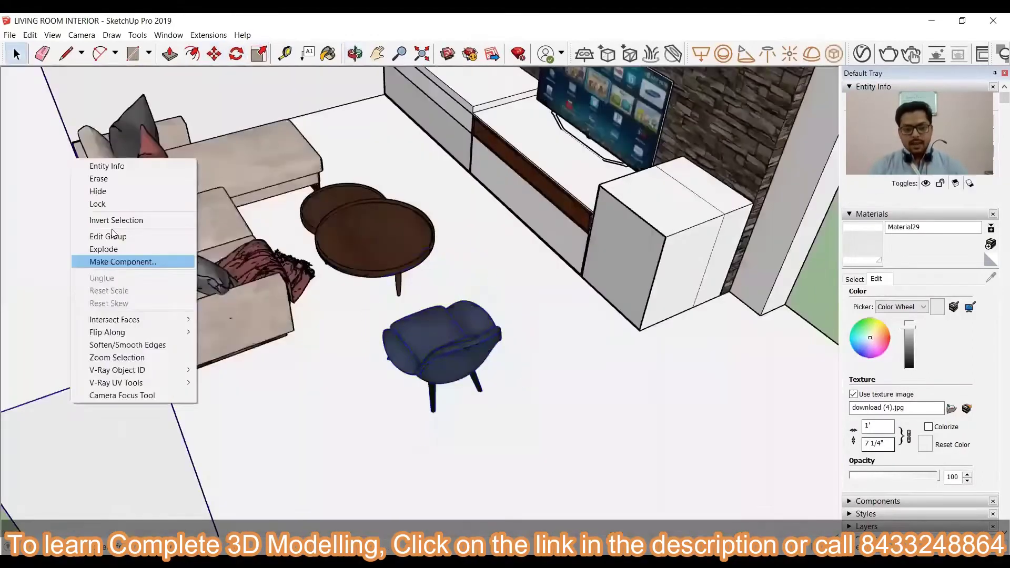
left_click(98, 192)
Move the armchair closer to the end of the coffee table
middle_click_drag(316, 363, 530, 309)
scroll(529, 309, "up", 4)
key("m")
left_click(507, 320)
left_click(444, 327)
scroll(516, 385, "down", 8)
key("space")
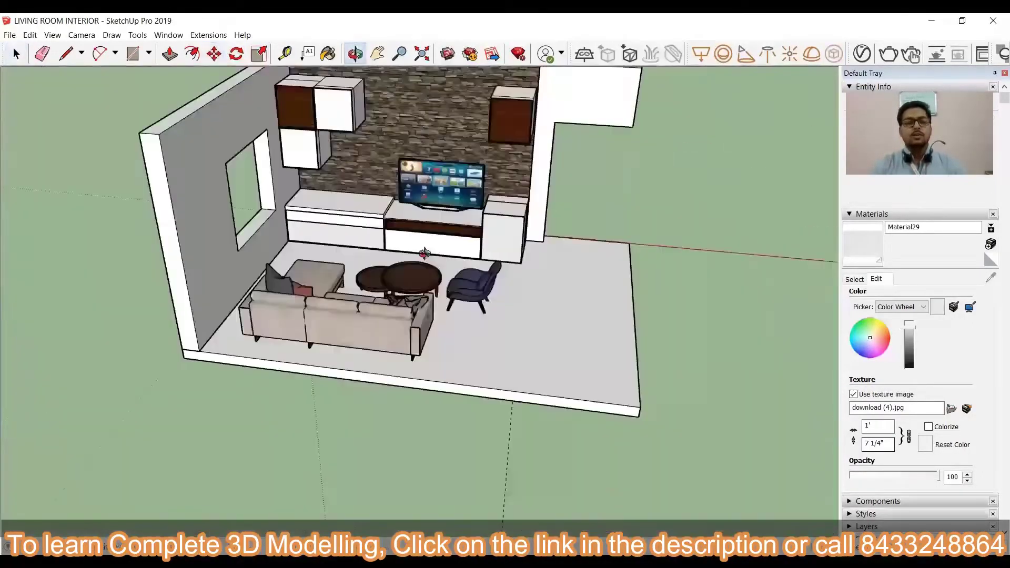
Try to unhide all hidden walls of the room
middle_click_drag(424, 253, 345, 265)
scroll(346, 264, "up", 3)
left_click(31, 34)
mouse_move(184, 211)
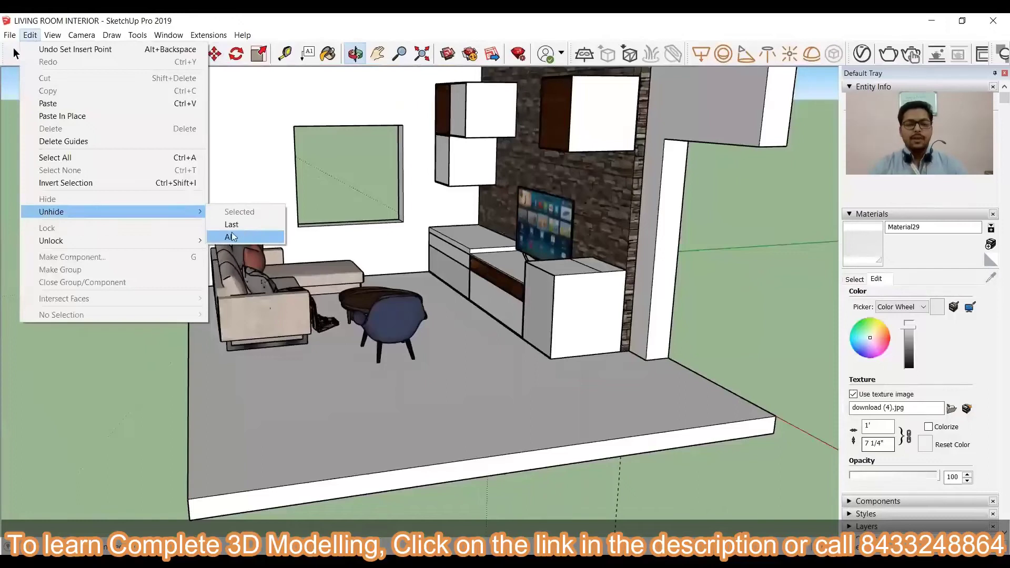
left_click(232, 238)
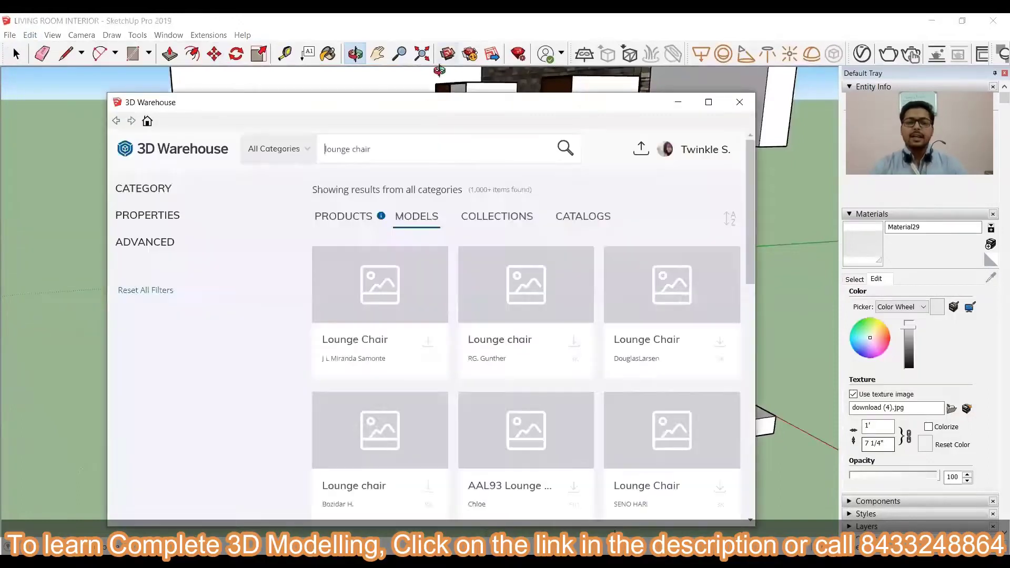
Search 3D Warehouse for RUGS, load a blue rectangular rug and place it on the floor near the armchair
type("RUGS")
key("Return")
scroll(457, 297, "down", 3)
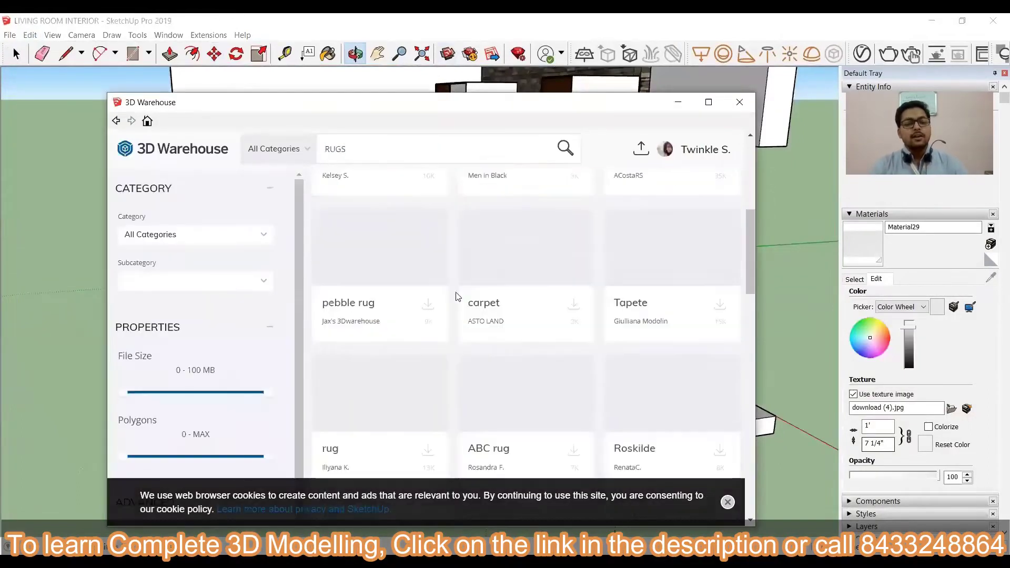
left_click(429, 306)
left_click(496, 347)
scroll(526, 342, "down", 4)
scroll(600, 330, "up", 2)
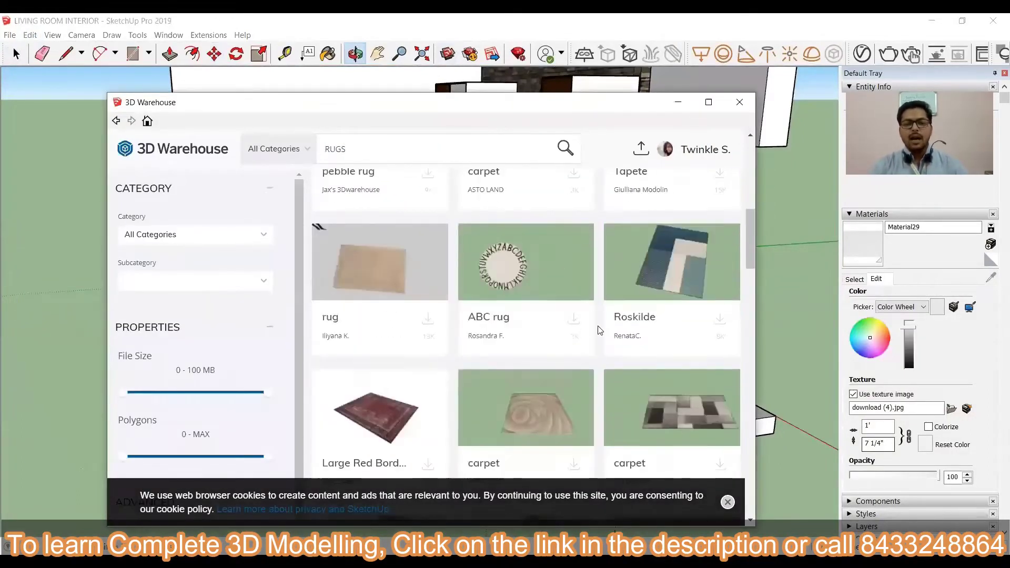
scroll(601, 330, "down", 12)
left_click(575, 274)
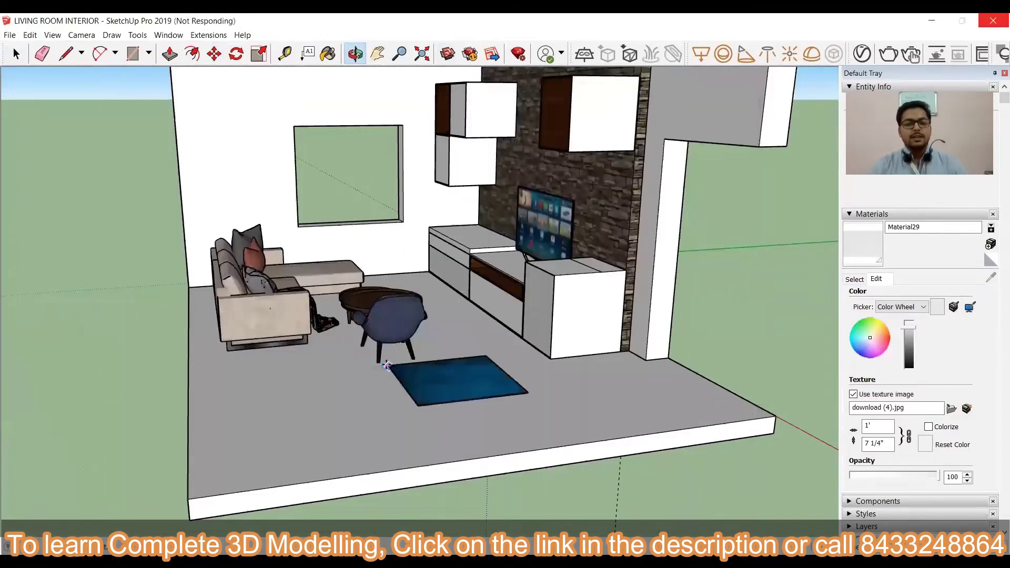
scroll(284, 386, "up", 5)
left_click(424, 372)
scroll(185, 314, "down", 6)
Unhide all the hidden walls around the furnished room
left_click(30, 36)
left_click(250, 239)
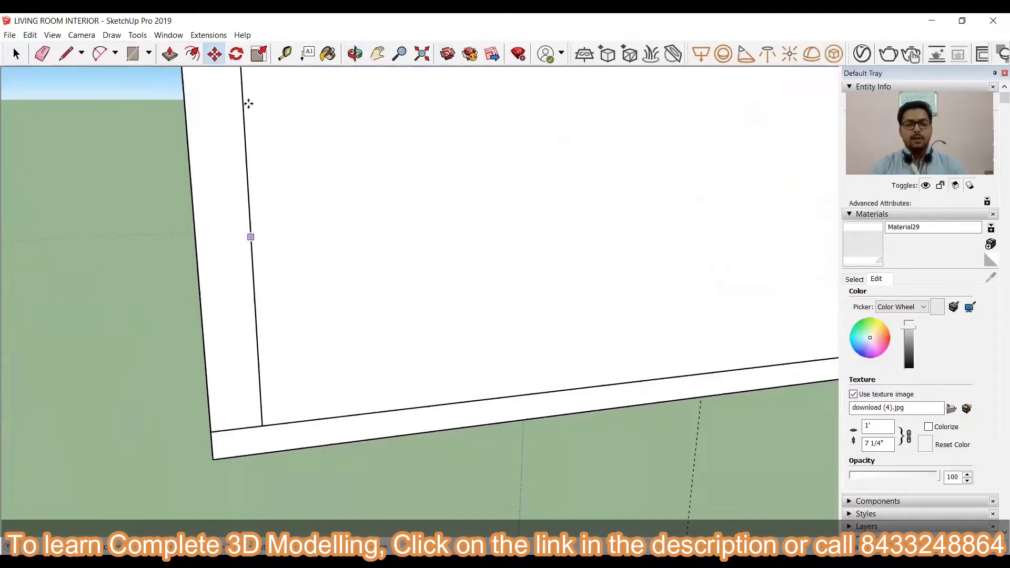
Delete the blue rectangular rug from the living room floor
scroll(249, 104, "down", 6)
key("space")
left_click(179, 369)
middle_click_drag(179, 273, 317, 413)
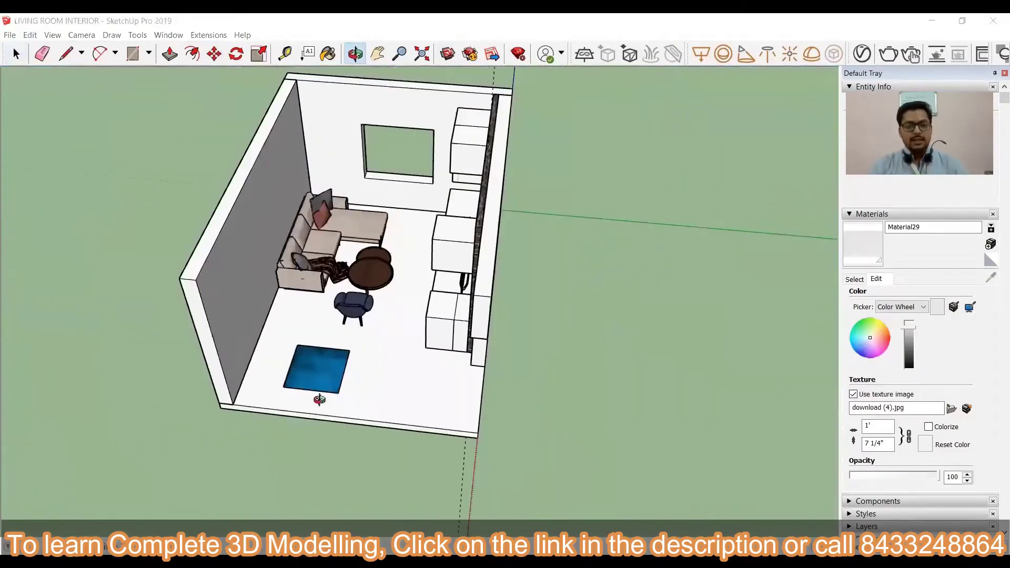
scroll(319, 400, "up", 3)
key("m")
scroll(358, 295, "up", 5)
scroll(317, 414, "up", 1)
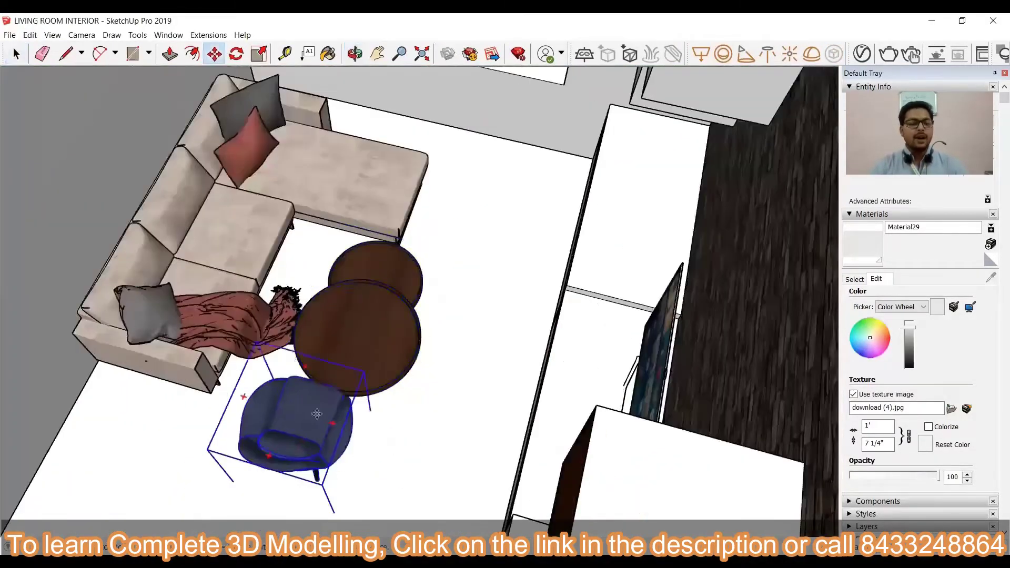
scroll(315, 421, "down", 8)
key("space")
left_click(312, 420)
key("Delete")
Search 3D Warehouse for RUGS, load a pebble-patterned rug and position it under the coffee table and armchair
left_click(447, 53)
type("RUGS")
key("Return")
scroll(405, 335, "down", 2)
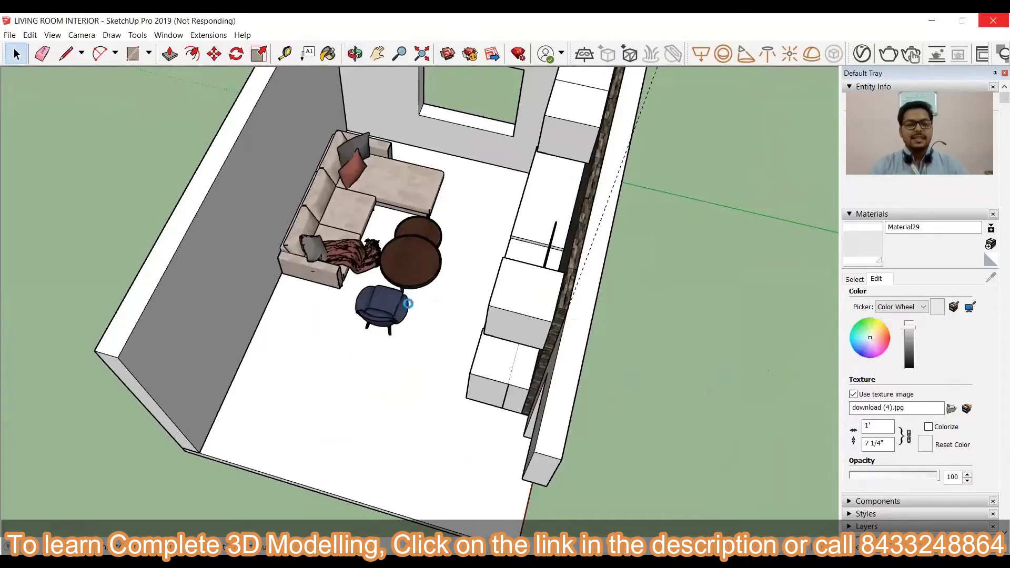
scroll(392, 394, "down", 3)
left_click(615, 303)
key("m")
left_click(645, 356)
scroll(449, 302, "up", 3)
scroll(398, 414, "up", 3)
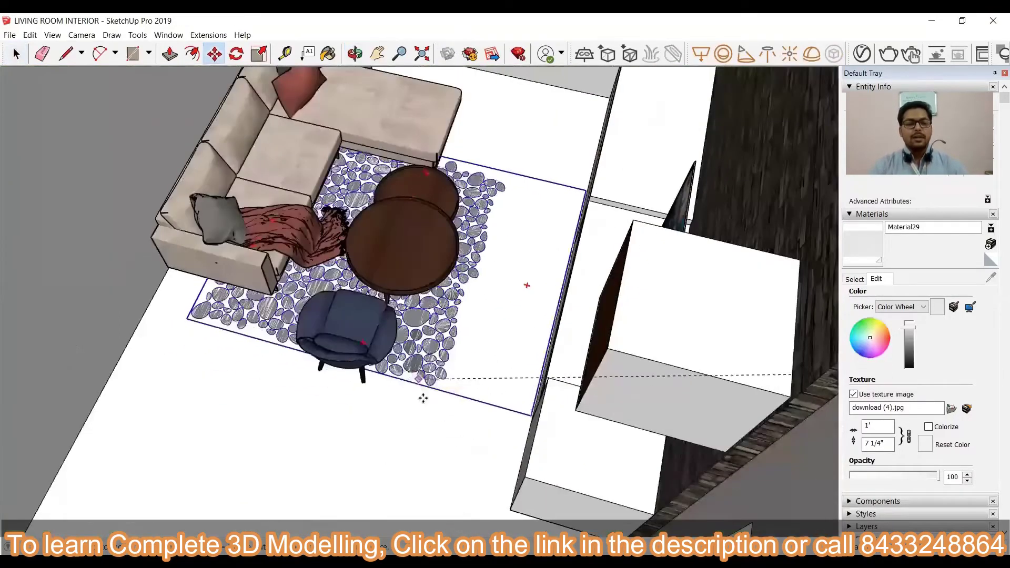
scroll(423, 398, "down", 3)
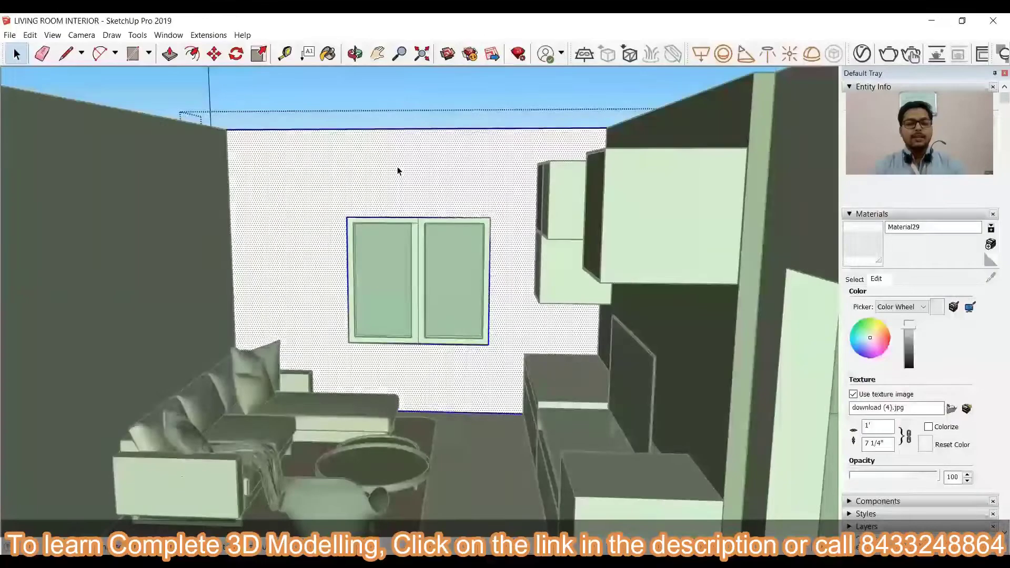
Paint the window wall brown with Color C08 from the Colors collection
left_click(854, 279)
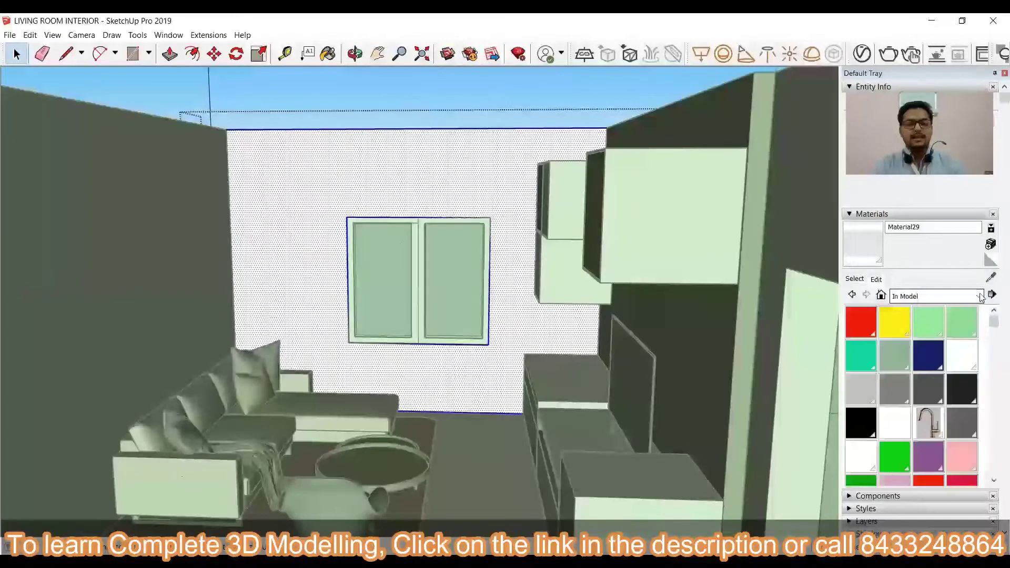
left_click(979, 298)
left_click(931, 356)
scroll(932, 379, "down", 1)
left_click(963, 427)
left_click(425, 201)
scroll(925, 336, "down", 2)
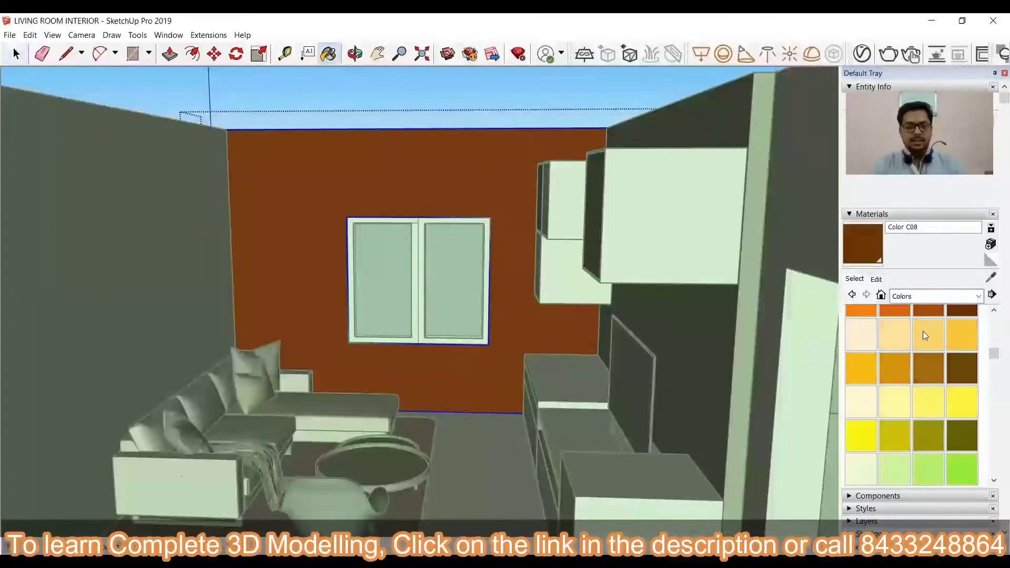
left_click(876, 279)
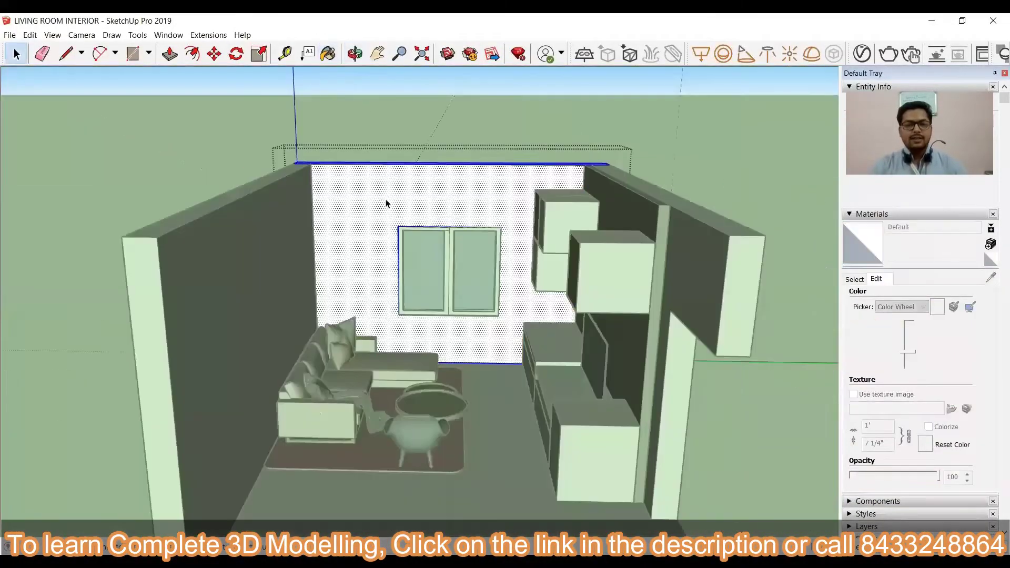
left_click(854, 279)
left_click(887, 358)
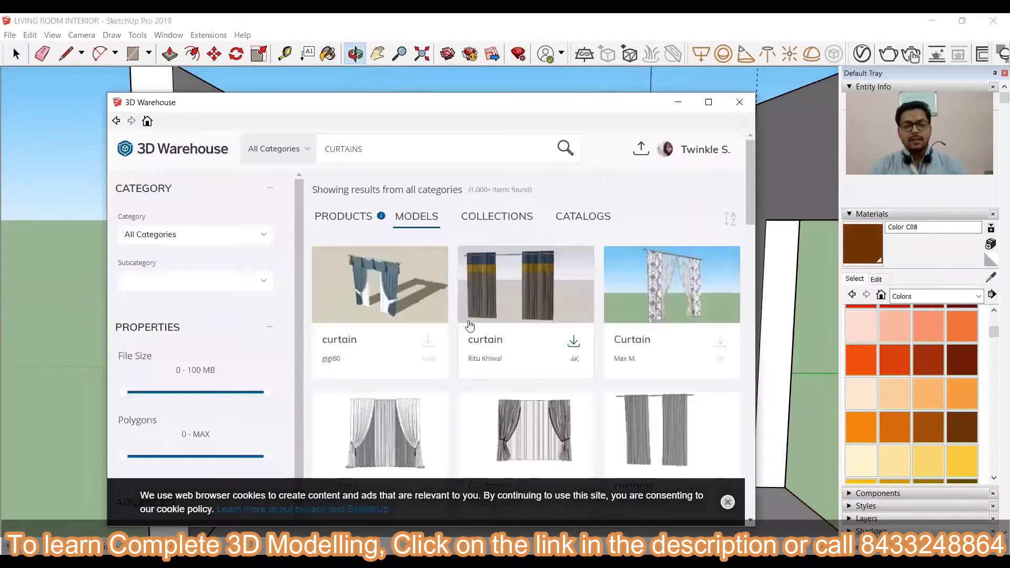
Load a curtain model from the CURTAINS results in 3D Warehouse and try to place it near the room
scroll(470, 326, "down", 8)
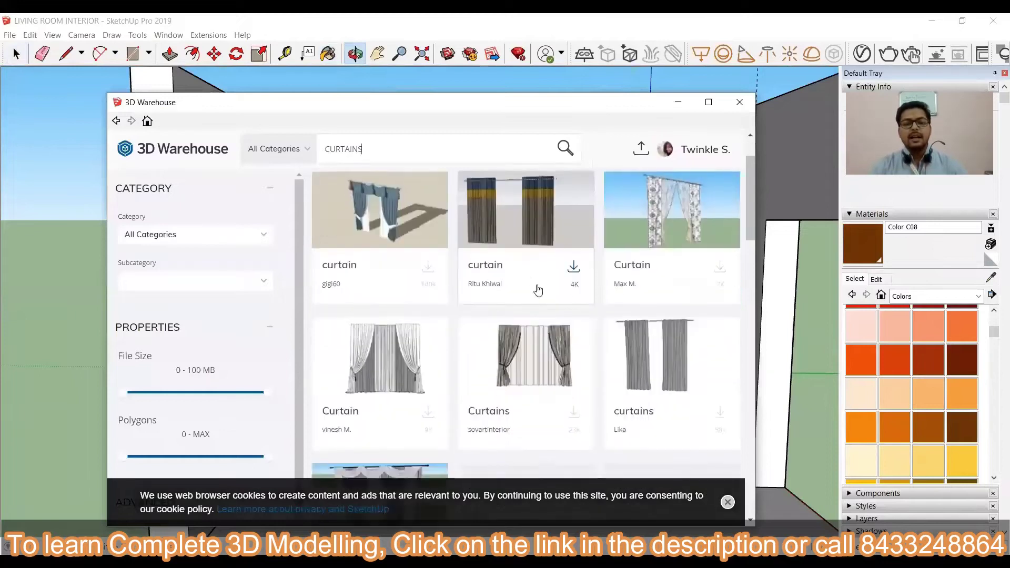
left_click(429, 400)
left_click(382, 348)
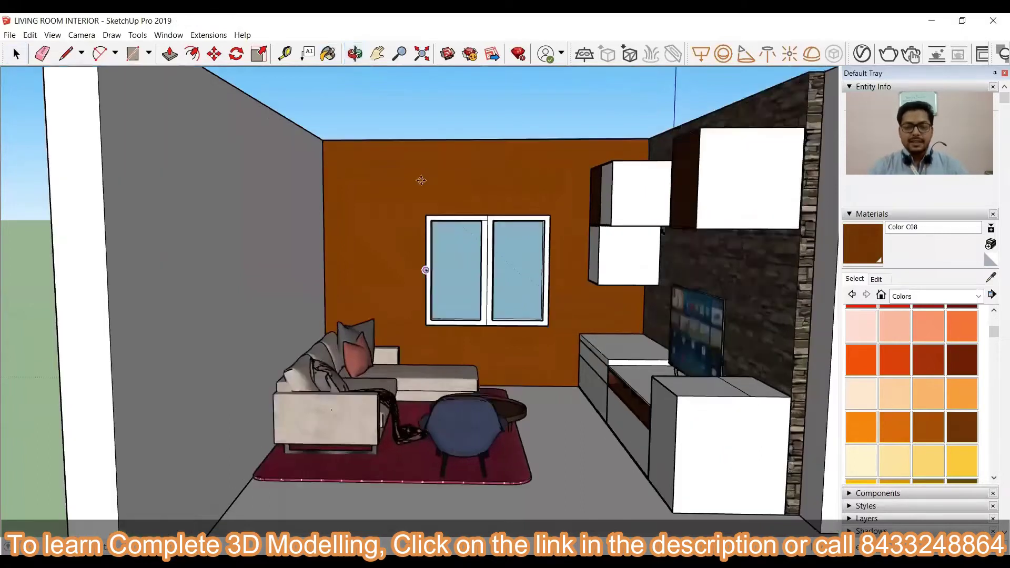
scroll(471, 241, "down", 6)
left_click(488, 373)
scroll(481, 372, "down", 10)
scroll(317, 252, "down", 2)
key("space")
scroll(686, 280, "up", 7)
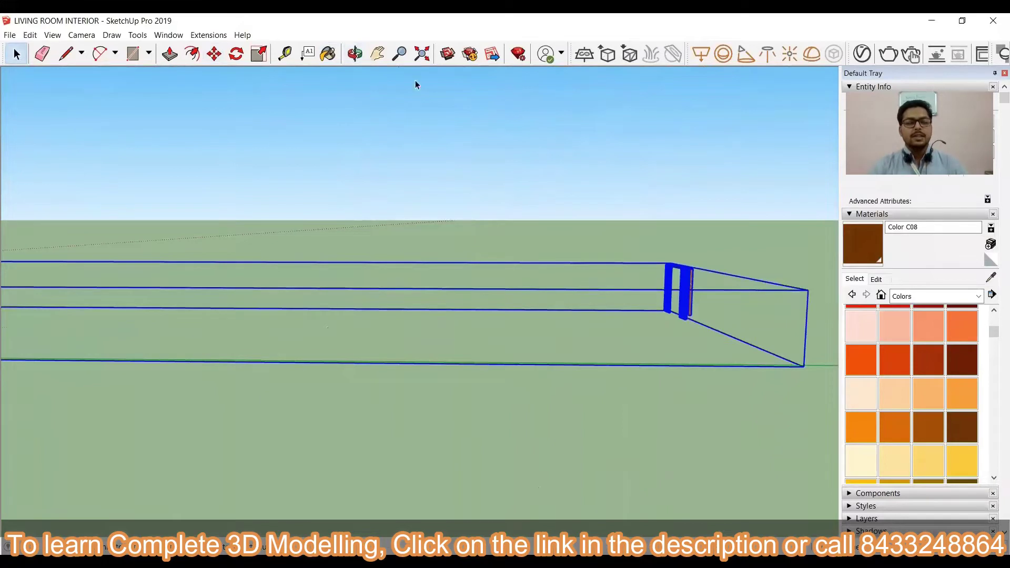
Try to rotate the loaded curtain model to match the window wall
key("q")
scroll(465, 338, "up", 3)
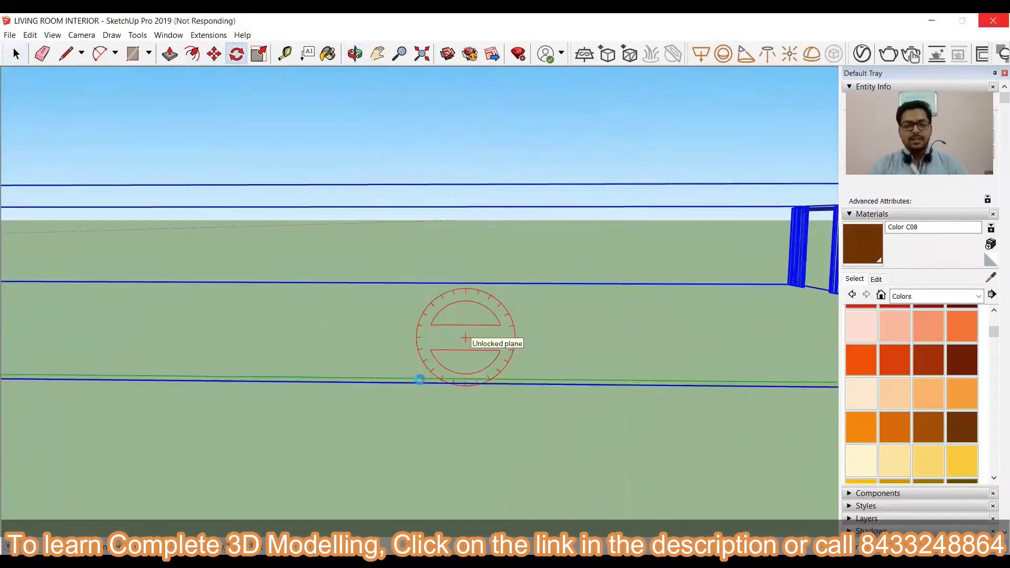
scroll(419, 379, "down", 10)
key("space")
scroll(245, 389, "up", 3)
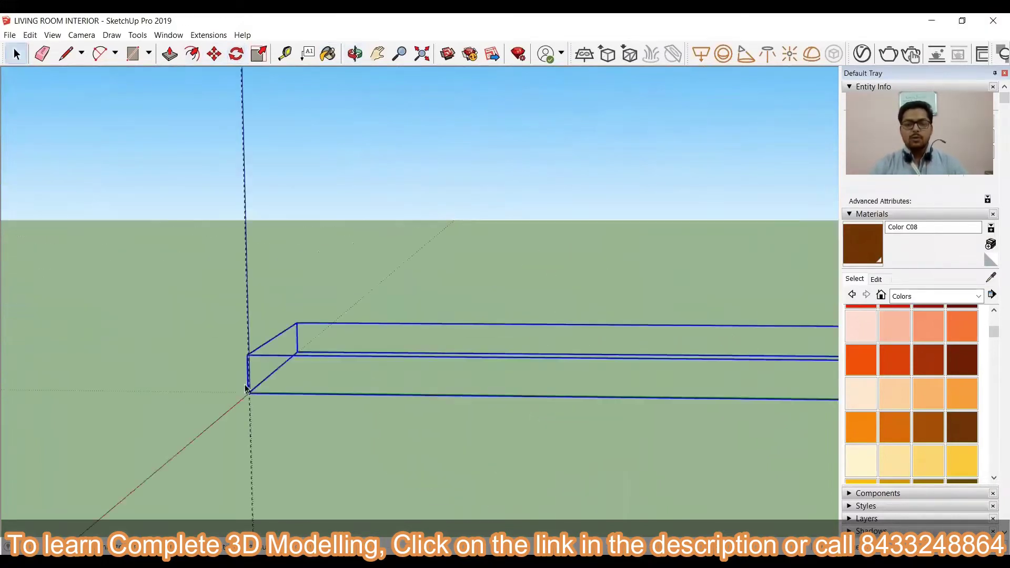
scroll(245, 389, "up", 5)
scroll(250, 306, "up", 8)
left_click(231, 336)
scroll(190, 306, "down", 3)
left_click(181, 445)
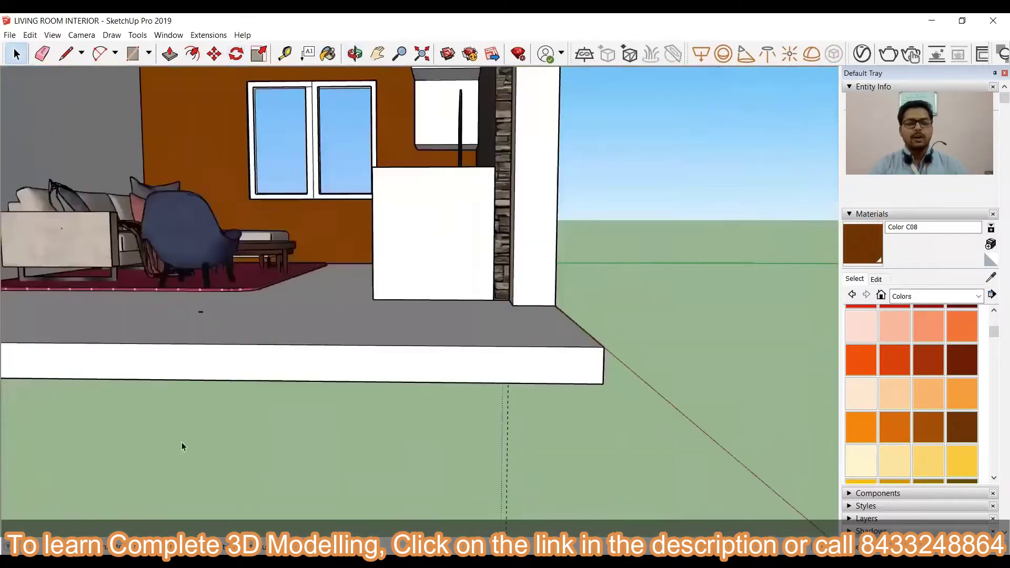
Try loading the grey tied-back Curtains model with a striped centre from 3D Warehouse and look for it around the room
scroll(182, 445, "down", 5)
middle_click_drag(431, 313, 673, 345)
left_click(674, 345)
left_click(447, 54)
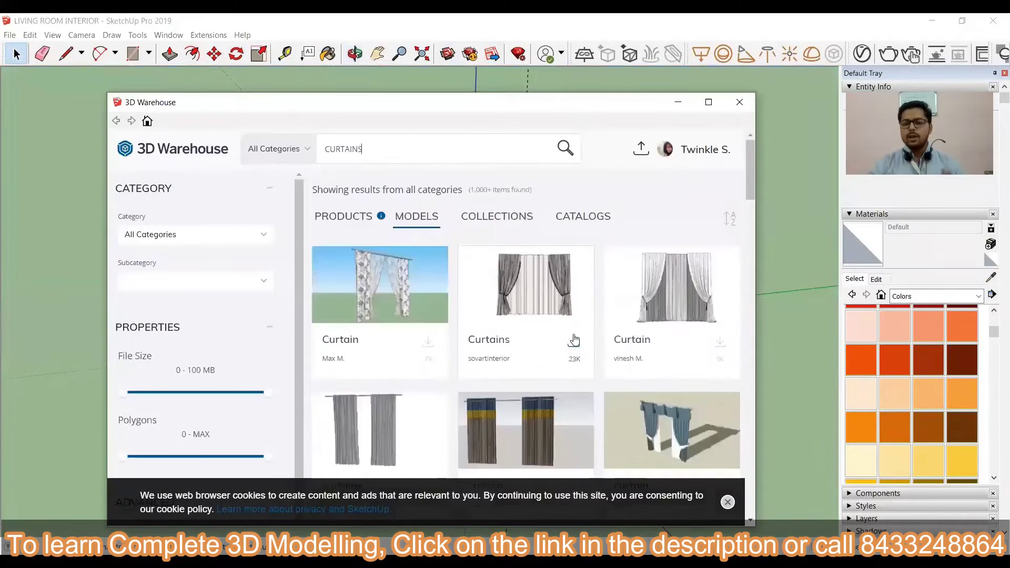
left_click(573, 341)
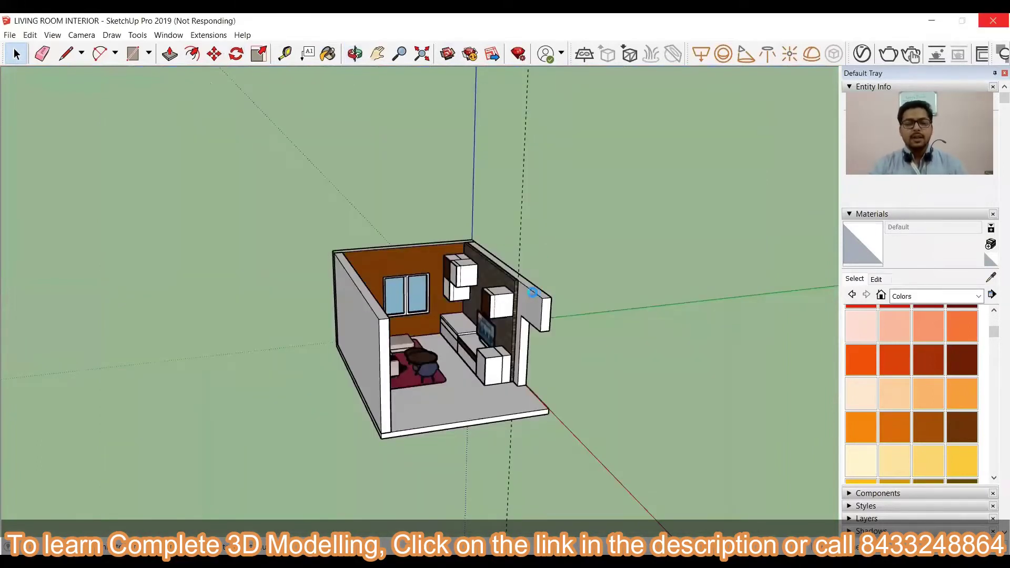
scroll(356, 322, "up", 5)
middle_click_drag(473, 347, 295, 304)
scroll(291, 362, "down", 4)
left_click_drag(296, 304, 610, 180)
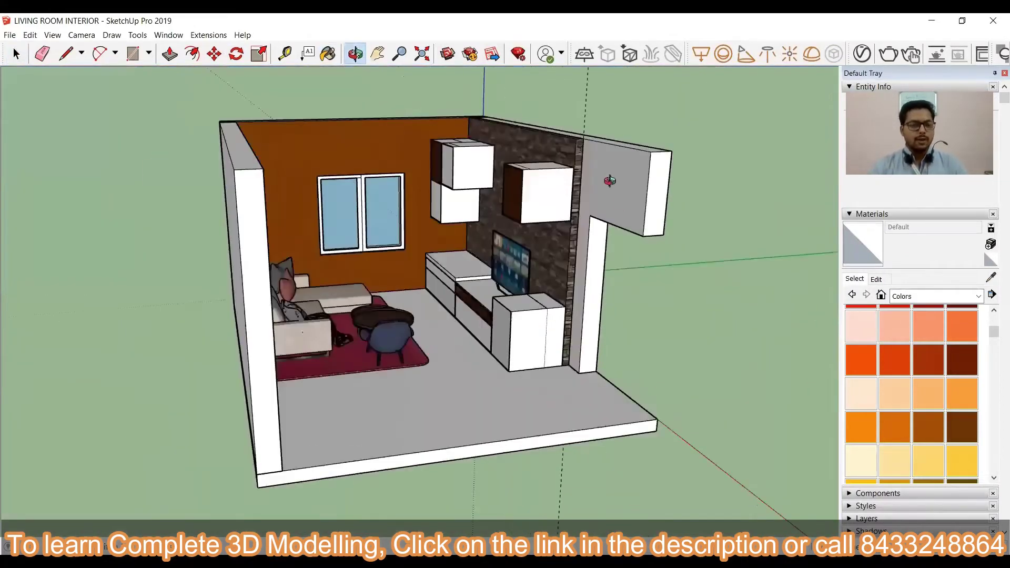
middle_click_drag(243, 387, 415, 131)
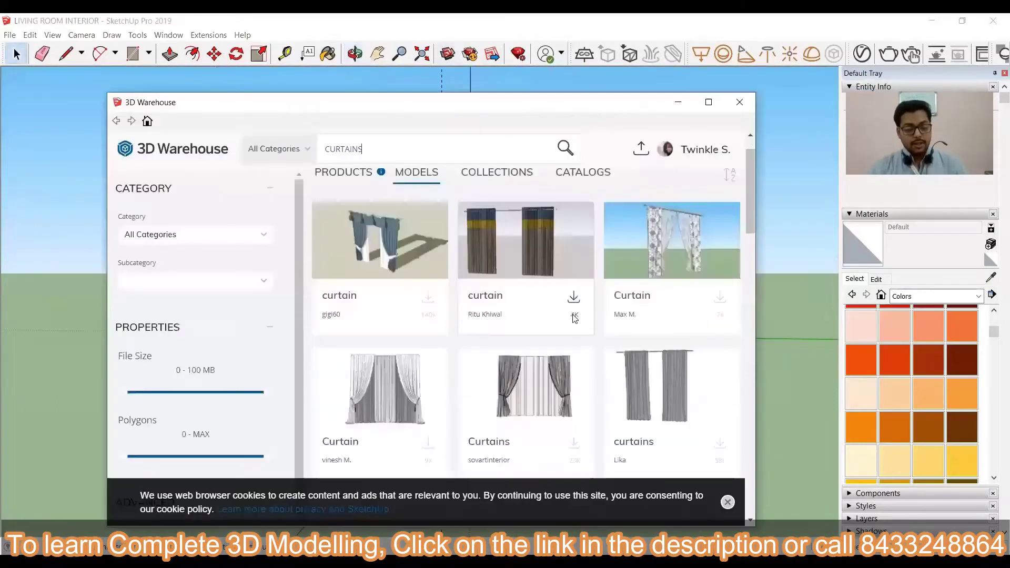
Load the white-and-grey tied-back curtain from 3D Warehouse and place it beside the room
scroll(391, 342, "down", 2)
left_click(428, 355)
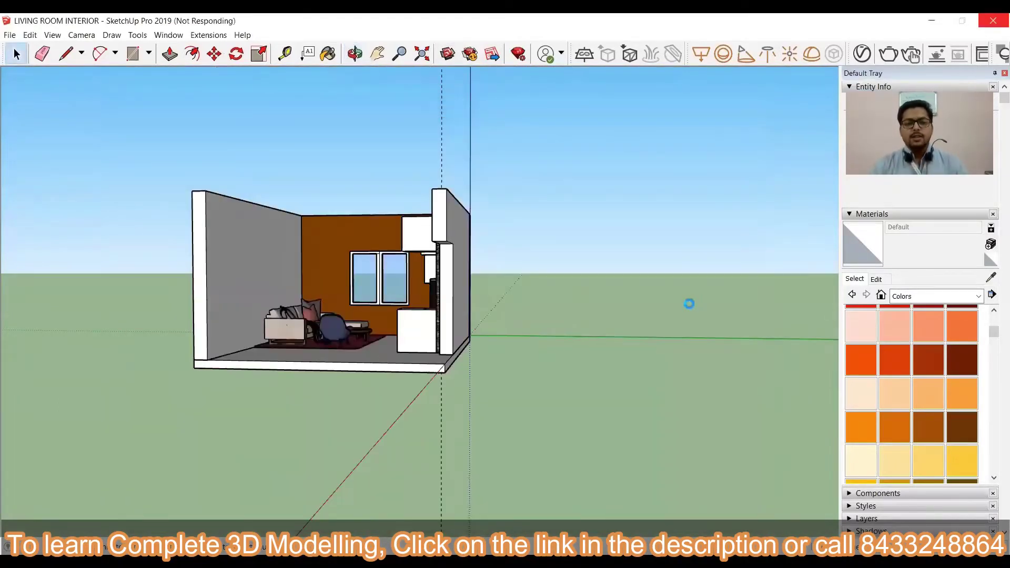
left_click(288, 509)
left_click(289, 509)
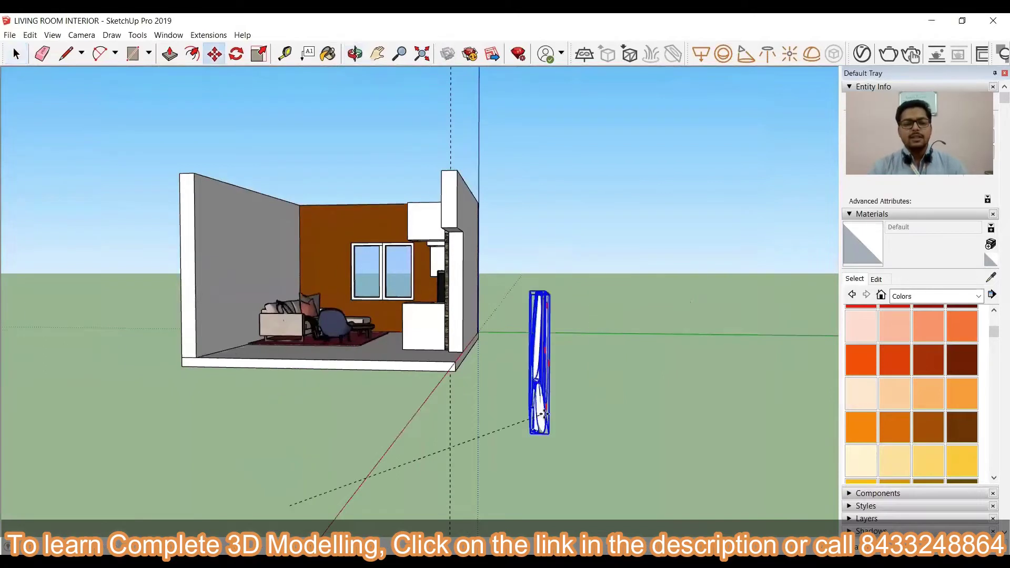
left_click(534, 421)
middle_click_drag(498, 444, 584, 505)
Rotate the curtain so it runs parallel to the window wall
key("q")
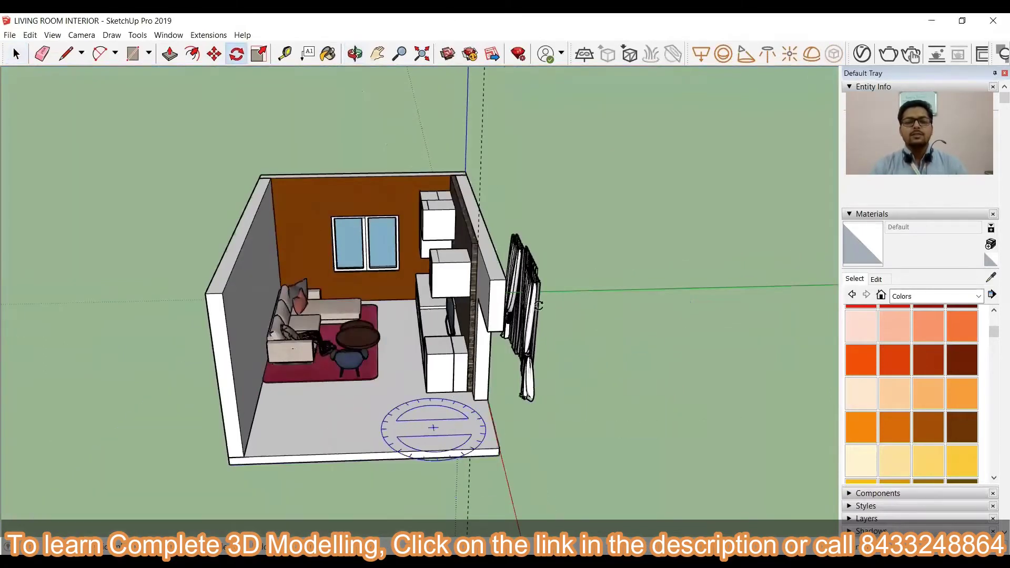
key("space")
left_click(532, 311)
left_click(236, 54)
left_click(383, 420)
left_click(437, 421)
key("Escape")
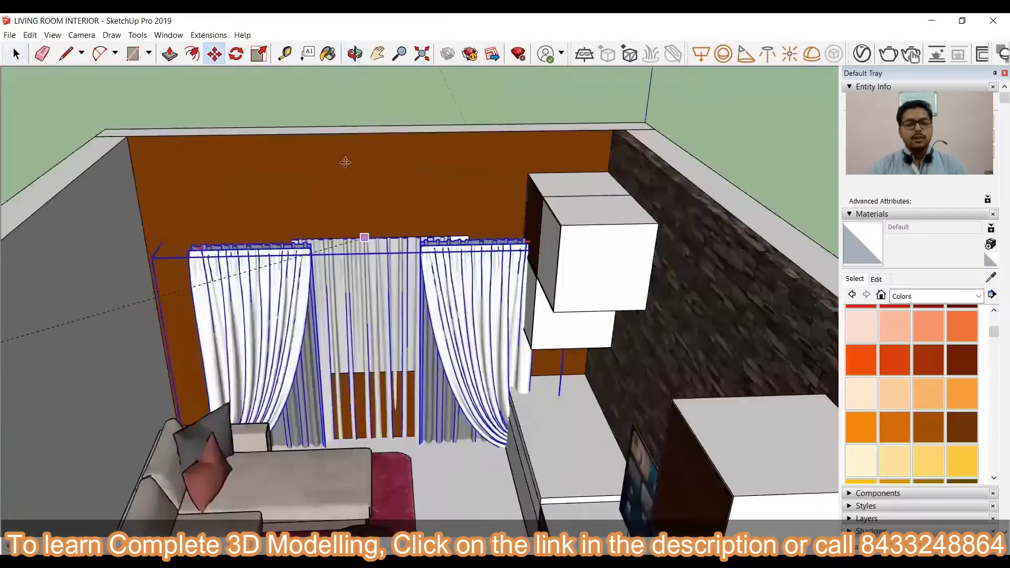
Move the curtain up against the window wall so it hangs in front of the window
key("space")
middle_click_drag(325, 216, 411, 332)
key("m")
left_click(294, 306)
middle_click_drag(302, 310, 247, 135)
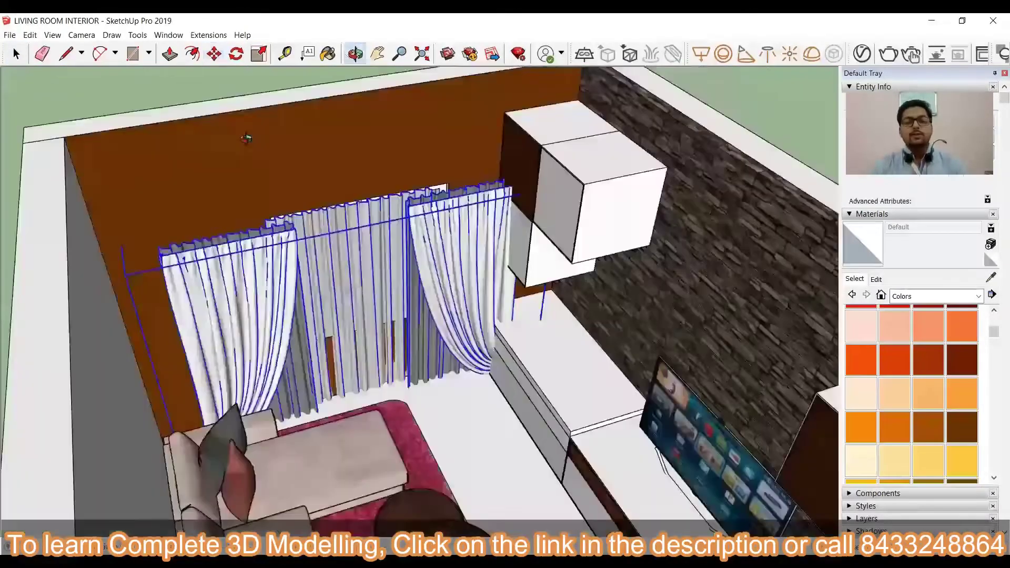
scroll(247, 135, "up", 2)
left_click(140, 220)
scroll(124, 97, "down", 3)
left_click(124, 79)
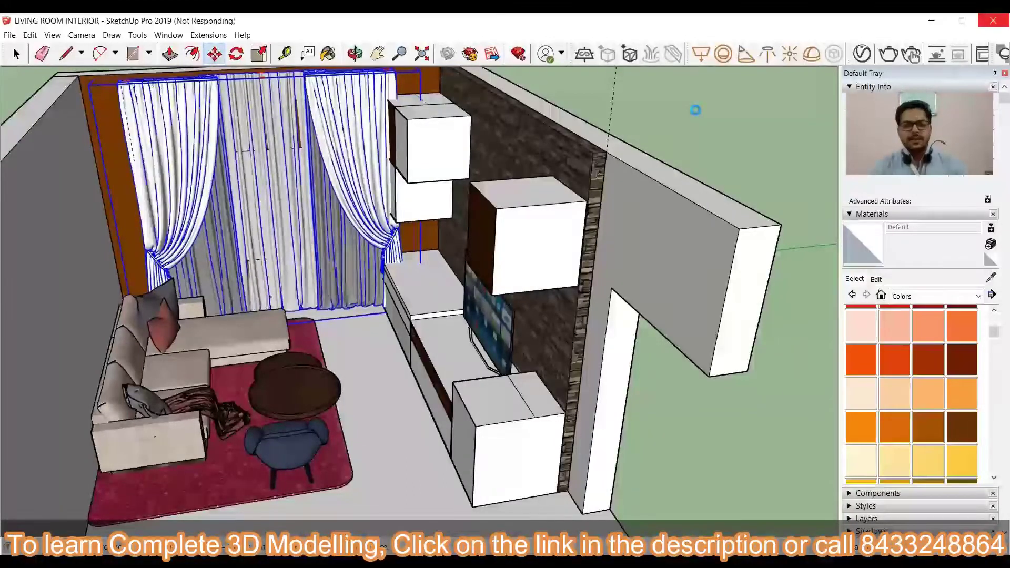
Shift the curtain slightly along the window wall and deselect it
key("space")
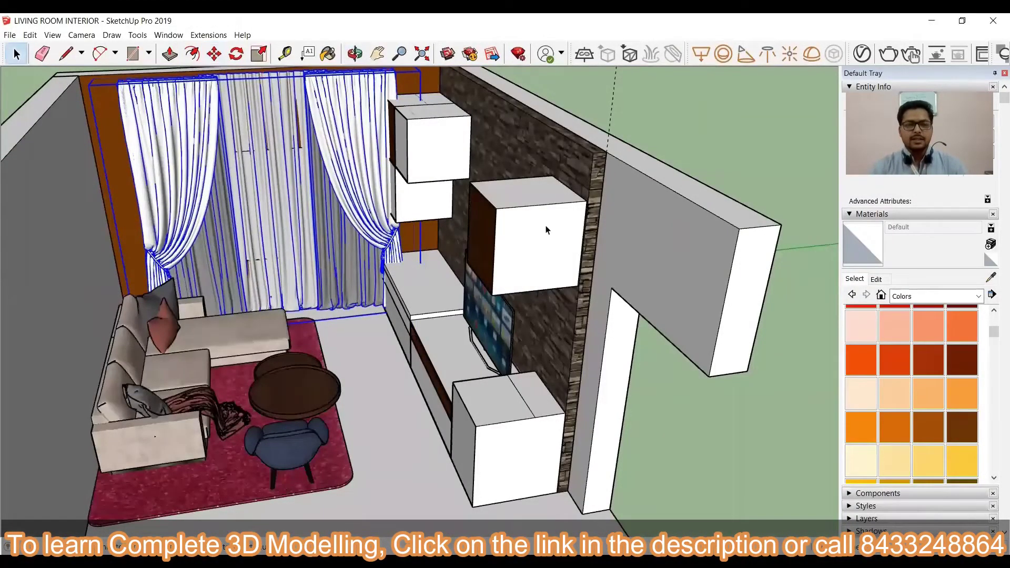
scroll(546, 228, "down", 3)
scroll(200, 116, "up", 3)
key("m")
left_click(194, 121)
left_click(186, 123)
key("space")
left_click(452, 79)
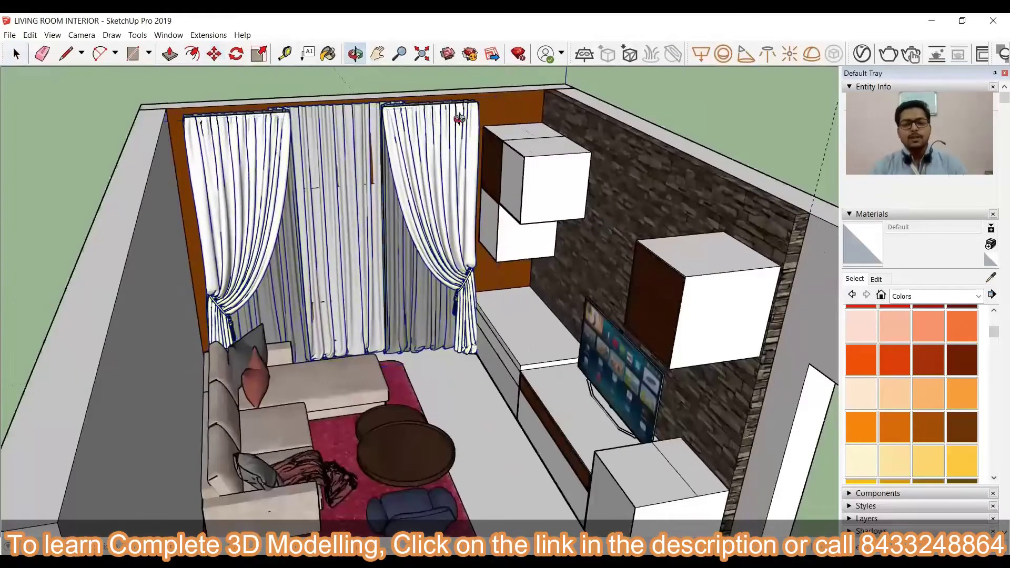
Unhide all the hidden walls around the furnished room
scroll(460, 118, "down", 5)
middle_click_drag(459, 118, 515, 247)
left_click(28, 37)
mouse_move(58, 210)
left_click(177, 236)
Draw a rectangle across the top of the walls as the ceiling and make it a group
middle_click_drag(24, 392, 291, 317)
scroll(232, 158, "up", 2)
key("r")
right_click(371, 254)
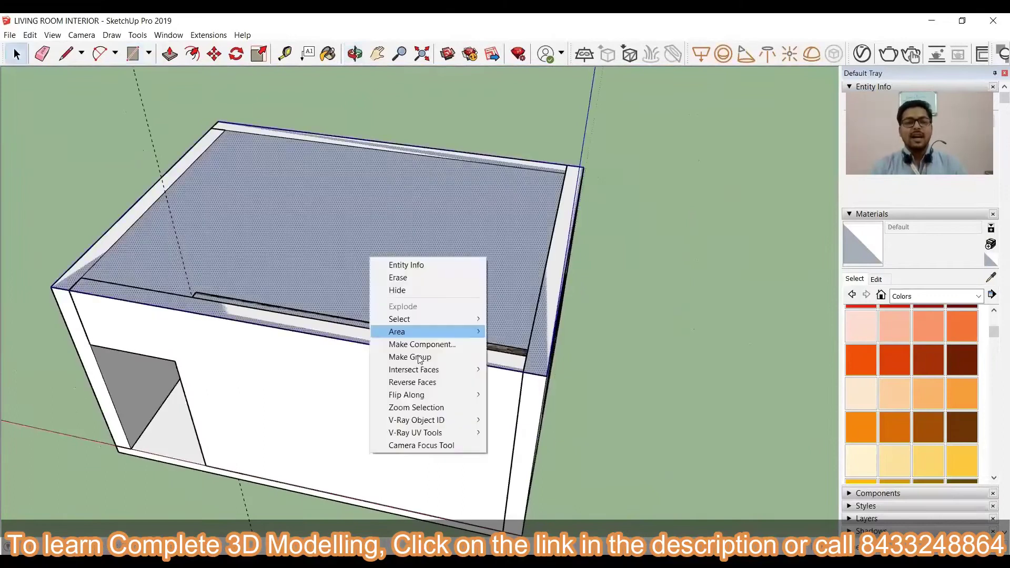
left_click(405, 331)
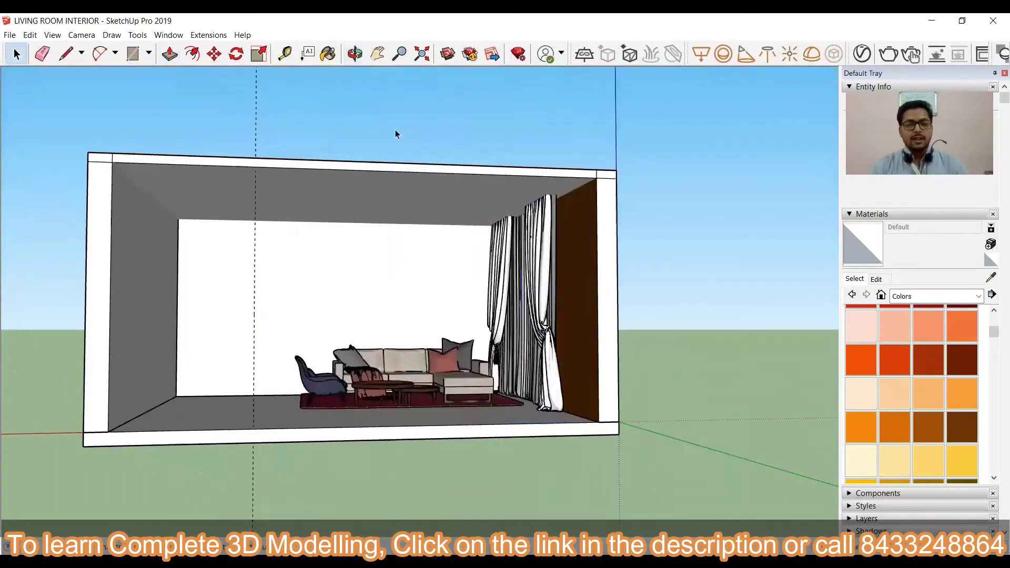
Restore every hidden wall of the room after checking the interior with the new ceiling
scroll(315, 237, "down", 5)
key("o")
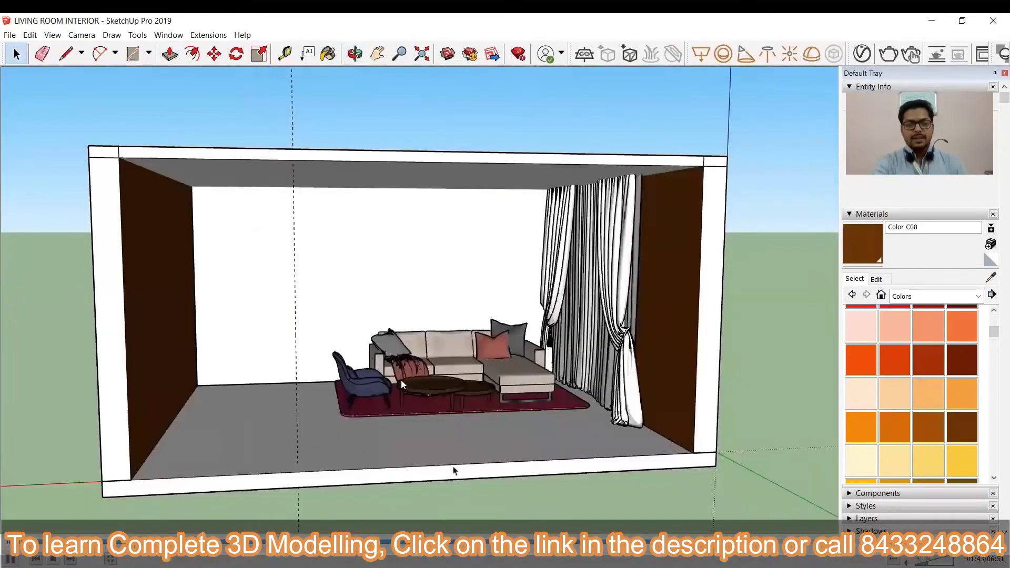
key("o")
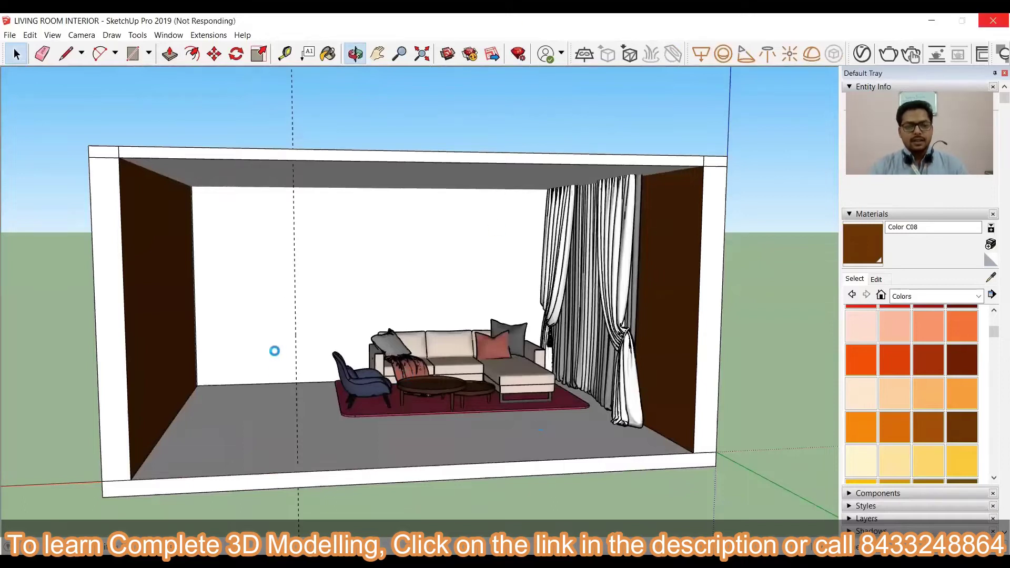
middle_click_drag(578, 301, 439, 317)
left_click(30, 36)
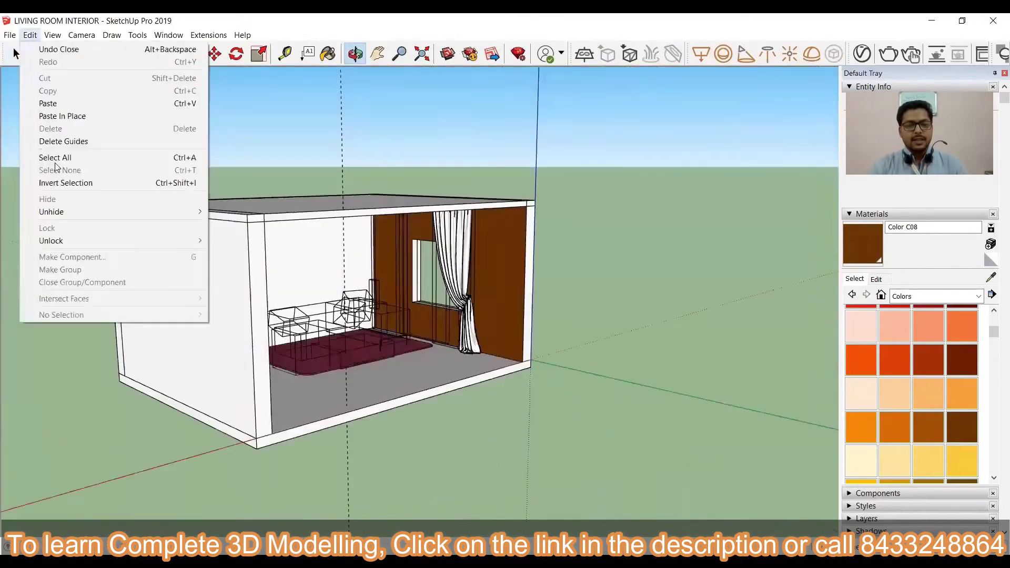
mouse_move(56, 211)
left_click(223, 236)
Hide the end wall opposite the window to open the view into the room
middle_click_drag(359, 292, 421, 295)
right_click(272, 315)
left_click(316, 99)
middle_click_drag(294, 316, 389, 347)
scroll(315, 316, "up", 5)
scroll(327, 363, "down", 5)
scroll(369, 358, "up", 5)
scroll(390, 347, "down", 5)
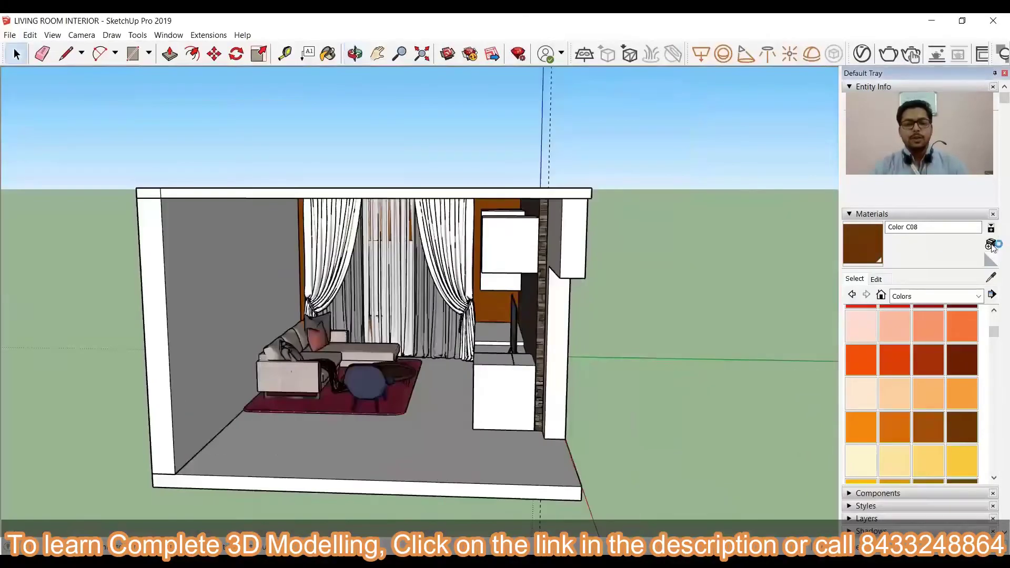
Create a material from the texture image images (8) and paint the room's floor with it
left_click(991, 243)
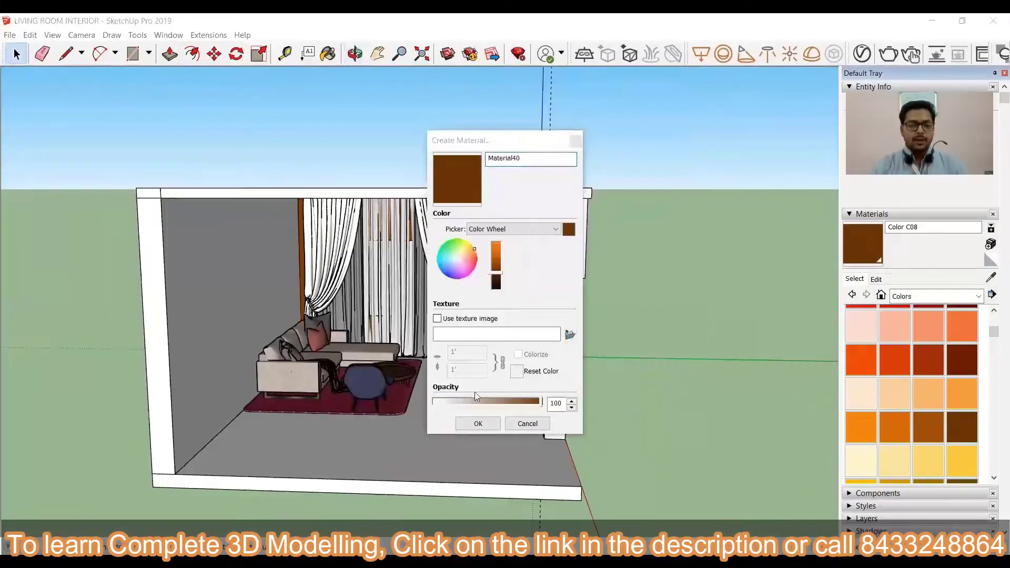
left_click(570, 334)
scroll(674, 334, "down", 5)
double_click(535, 234)
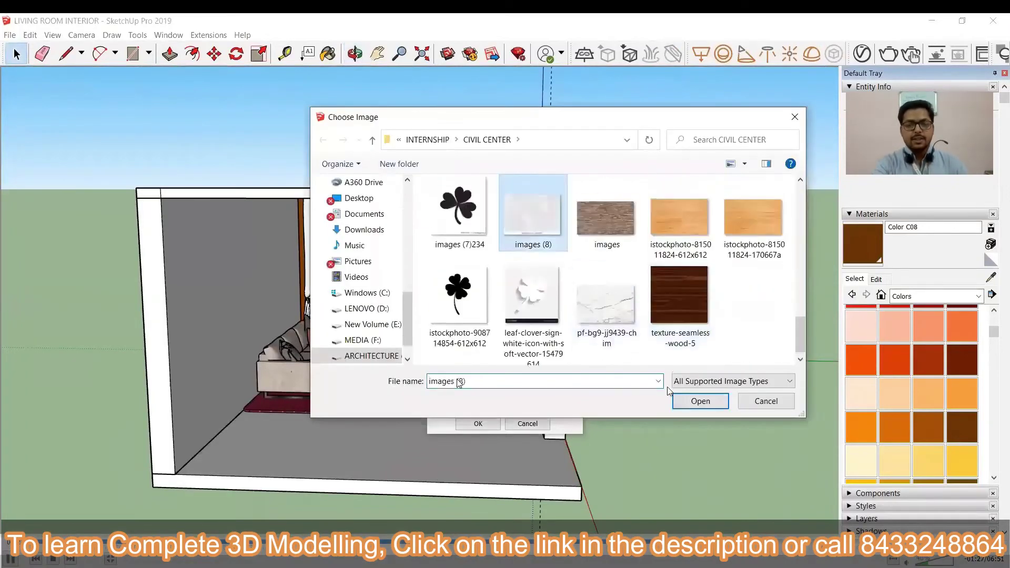
left_click(476, 424)
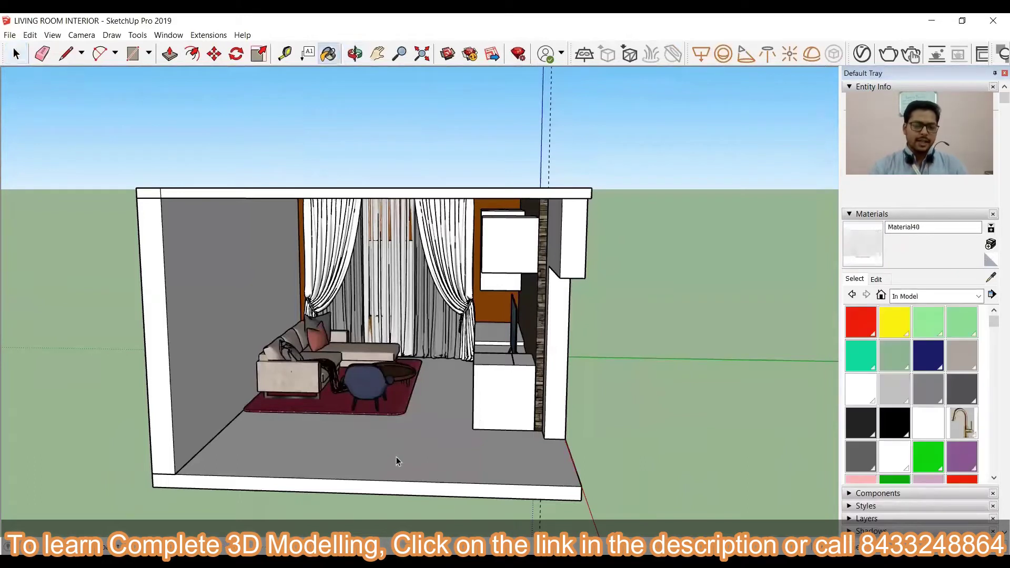
middle_click_drag(396, 461, 305, 342)
left_click(448, 54)
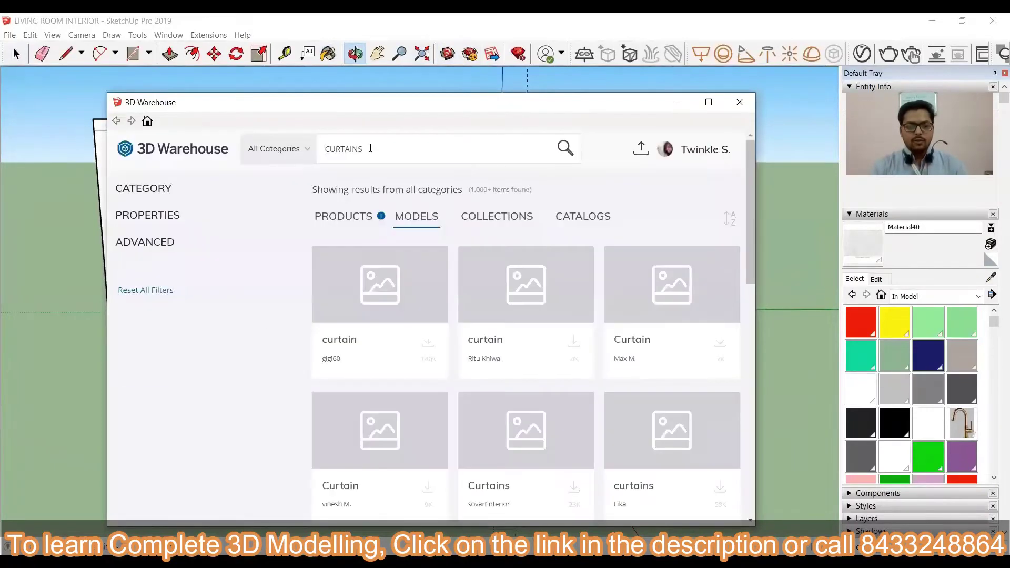
double_click(371, 148)
type("PENDANT")
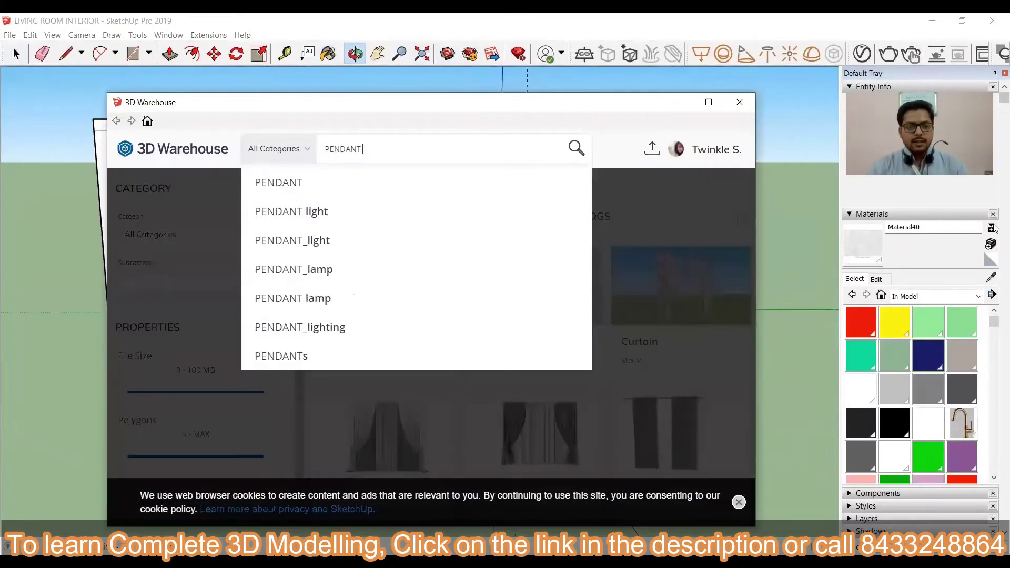
key("Return")
scroll(561, 332, "down", 5)
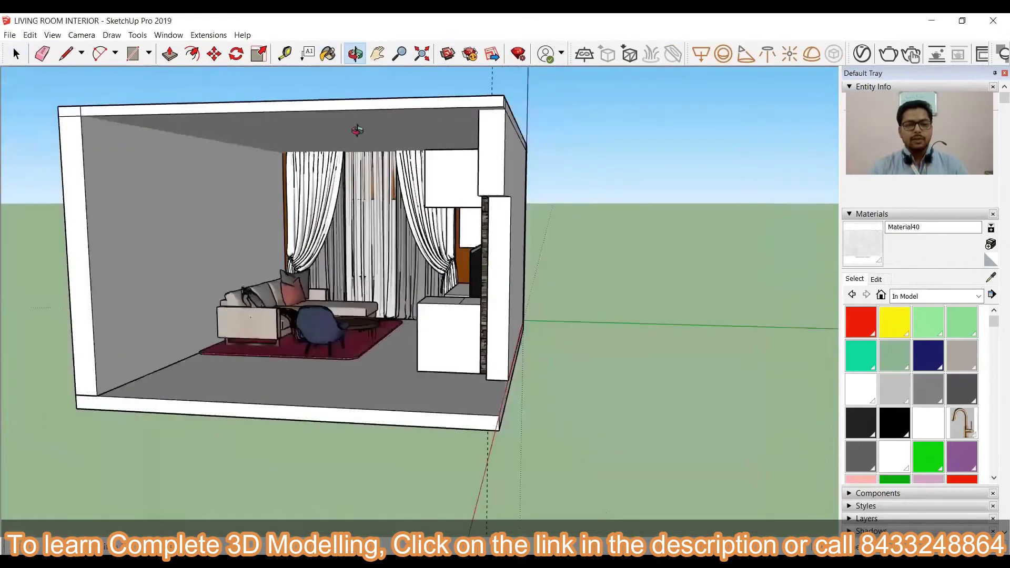
Search the 3D Warehouse products for pendant light and load a set of white dome pendants into the model
left_click_drag(477, 374, 542, 324)
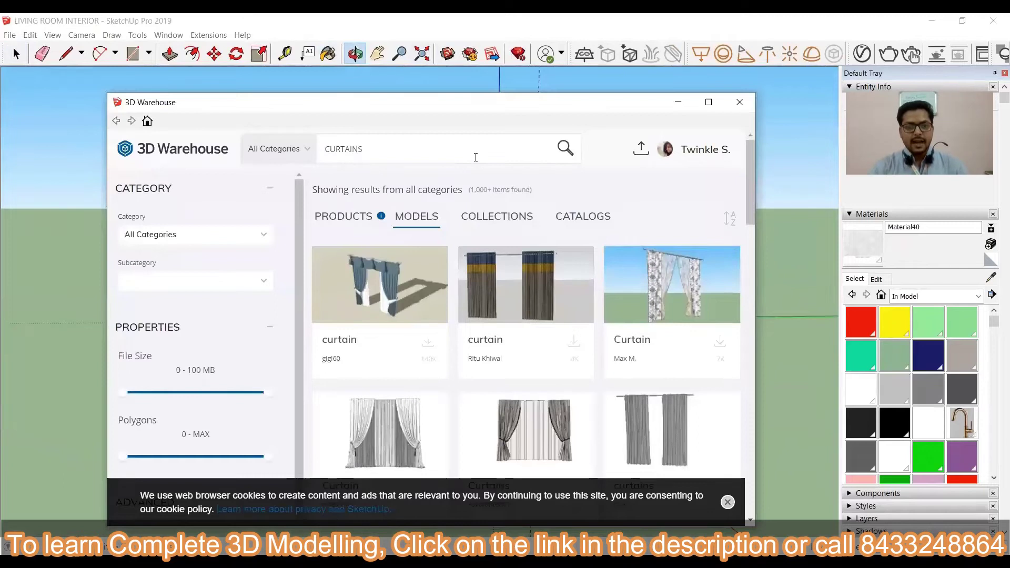
left_click(476, 157)
type("pendant light")
key("Return")
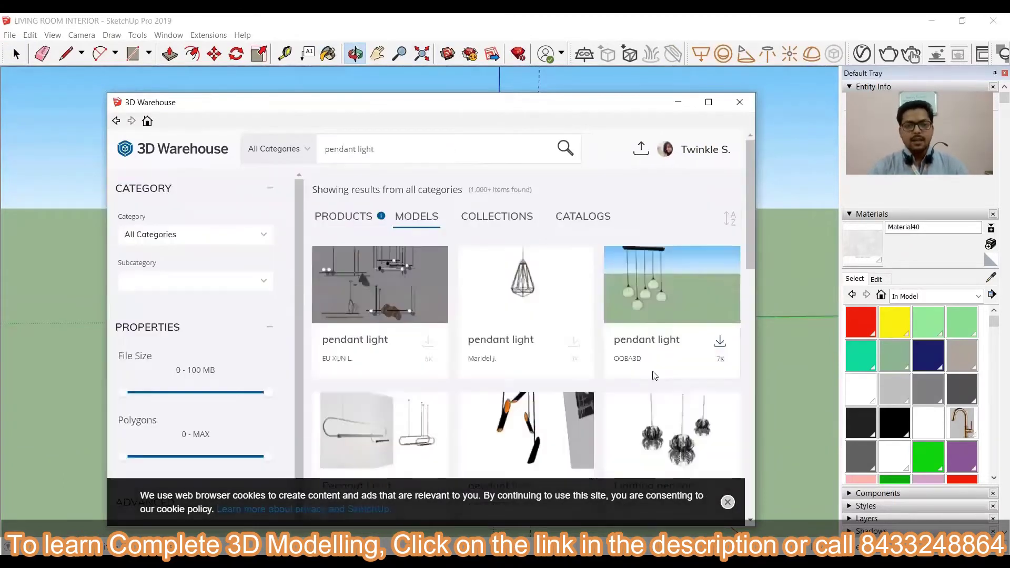
scroll(624, 391, "down", 4)
scroll(625, 391, "down", 3)
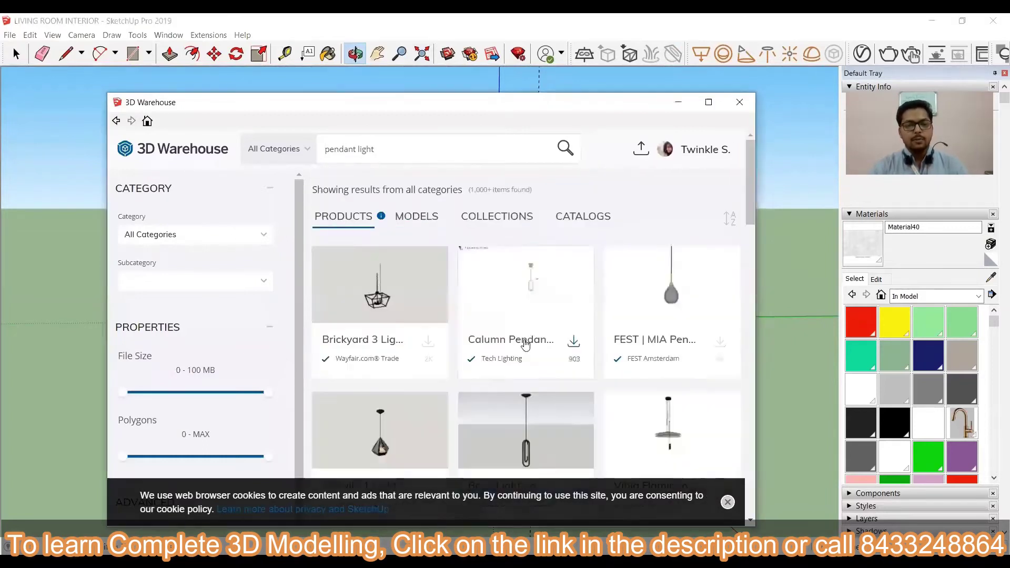
scroll(526, 343, "down", 3)
scroll(525, 342, "down", 10)
left_click(573, 304)
left_click(385, 351)
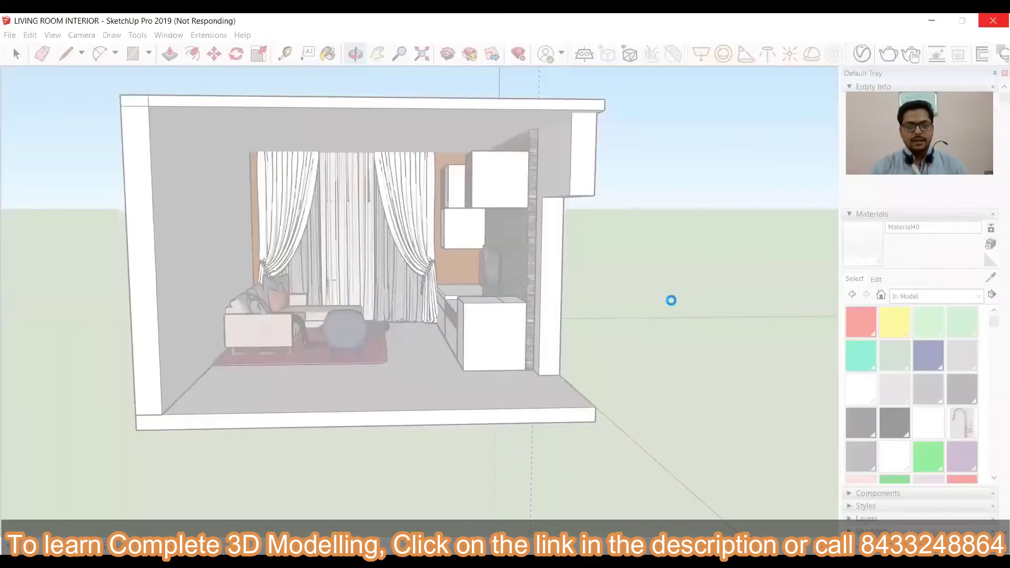
scroll(621, 194, "up", 3)
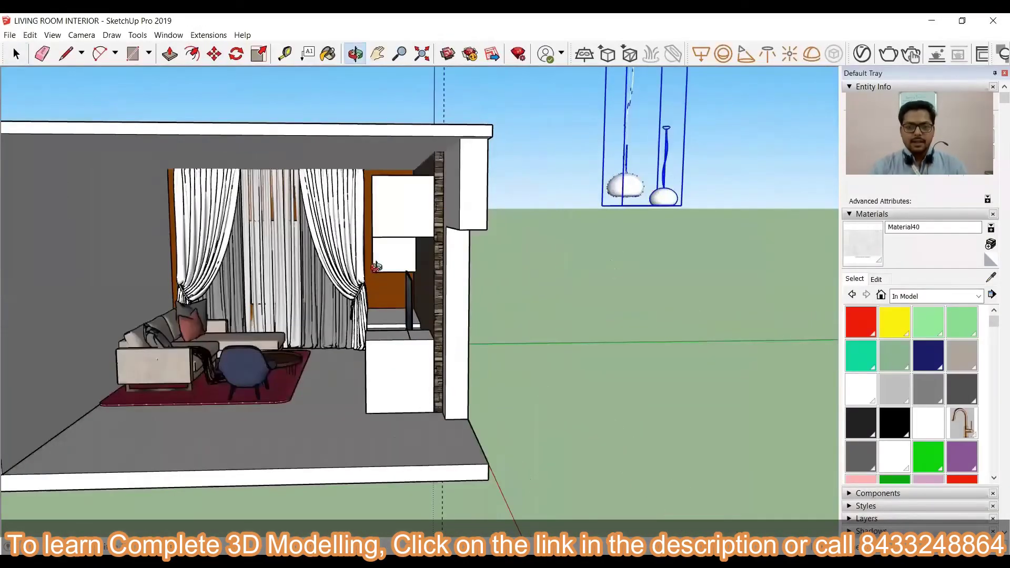
Place the pendant lights outside the room beside the TV wall and delete the unneeded piece of the set
middle_click_drag(376, 267, 601, 254)
double_click(601, 254)
left_click(601, 254)
key("Delete")
left_click(363, 207)
middle_click_drag(363, 207, 193, 270)
scroll(322, 318, "up", 3)
Move the shorter pendant light by its top mount onto the ceiling above the seating area
left_click(699, 337)
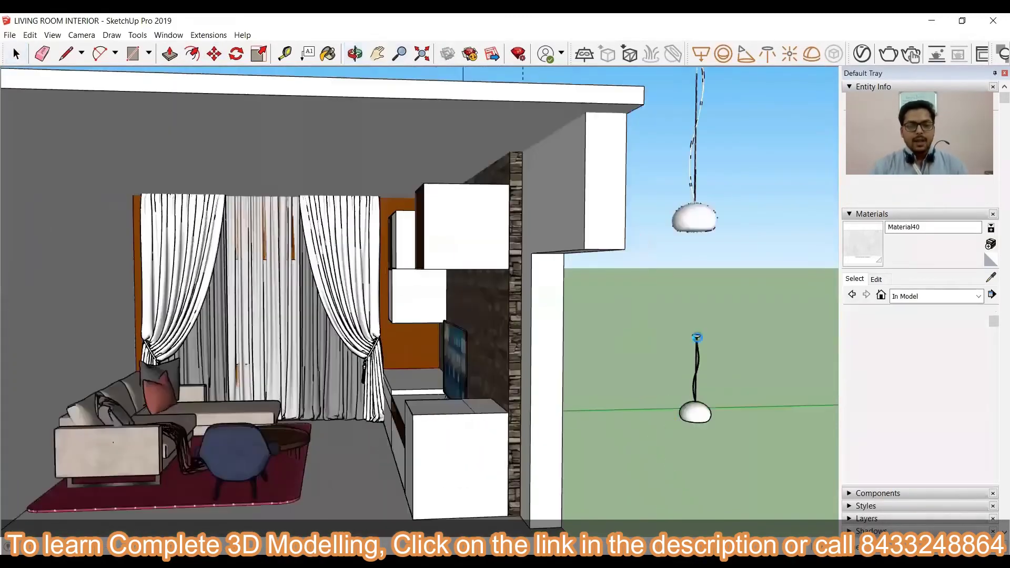
key("m")
left_click(699, 335)
scroll(263, 331, "up", 3)
scroll(237, 125, "down", 5)
left_click(230, 114)
key("space")
Delete the leftover pendant light hanging outside the room
left_click(595, 311)
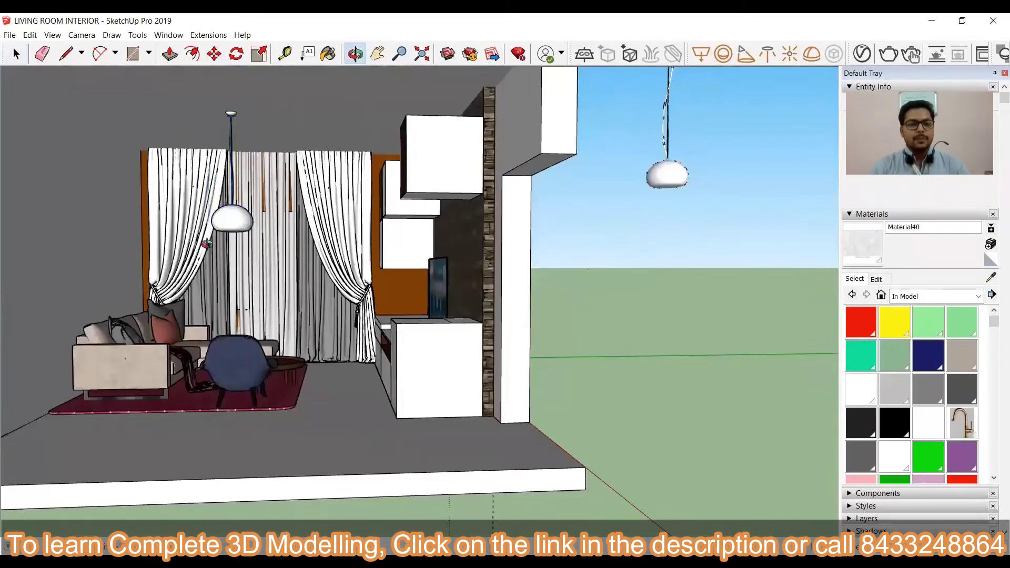
scroll(347, 315, "up", 2)
middle_click_drag(347, 316, 363, 399)
scroll(557, 122, "down", 4)
middle_click_drag(557, 122, 537, 144)
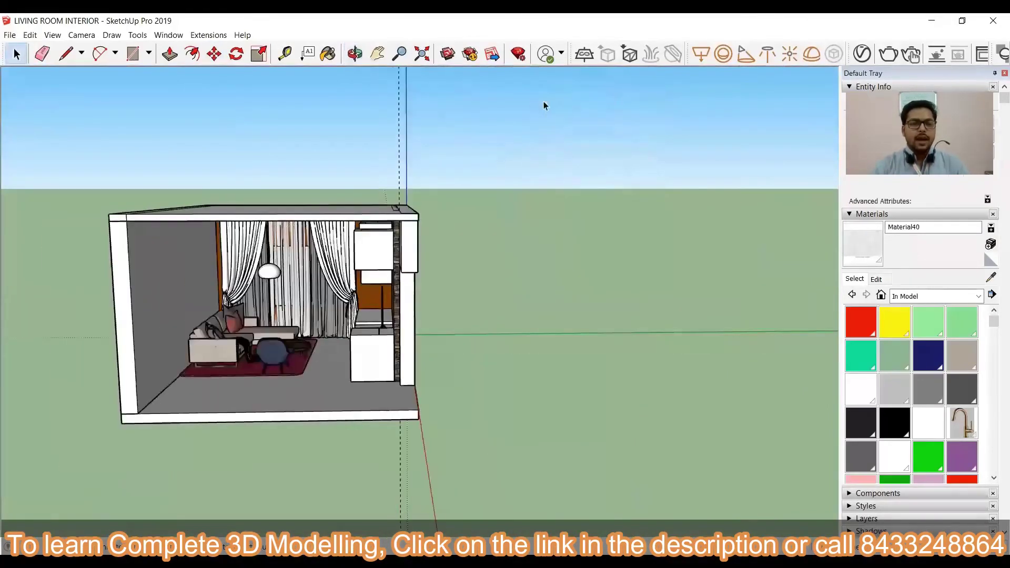
Hide the ceiling to open the room from above
scroll(237, 284, "up", 4)
middle_click_drag(294, 221, 316, 295)
left_click(336, 179)
right_click(336, 179)
left_click(363, 211)
In the top view, copy the pendant light next to the first one above the rug, towards the curtains
scroll(337, 211, "down", 4)
left_click(30, 35)
left_click(271, 77)
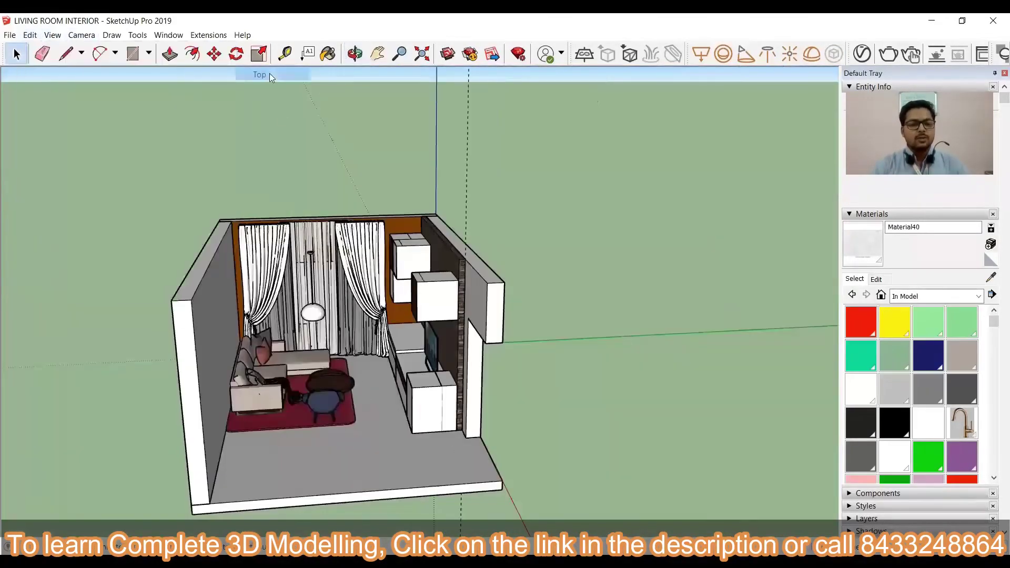
scroll(371, 307, "down", 3)
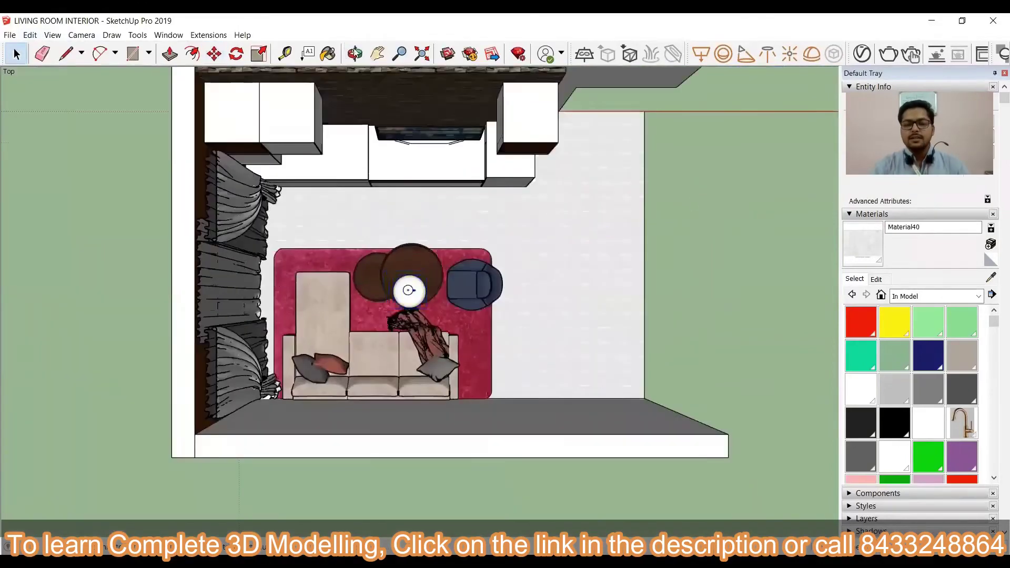
scroll(379, 304, "up", 5)
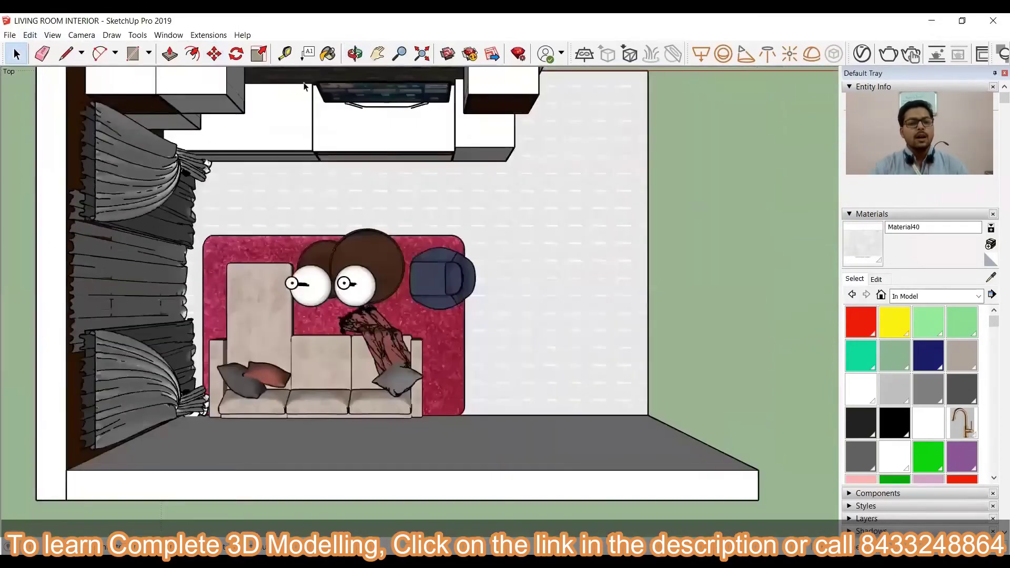
Scale one of the two pendant lights down uniformly from its lower corner
mouse_move(189, 239)
middle_mouse_down()
mouse_move(262, 184)
mouse_move(430, 207)
mouse_move(474, 266)
mouse_move(495, 130)
middle_mouse_up()
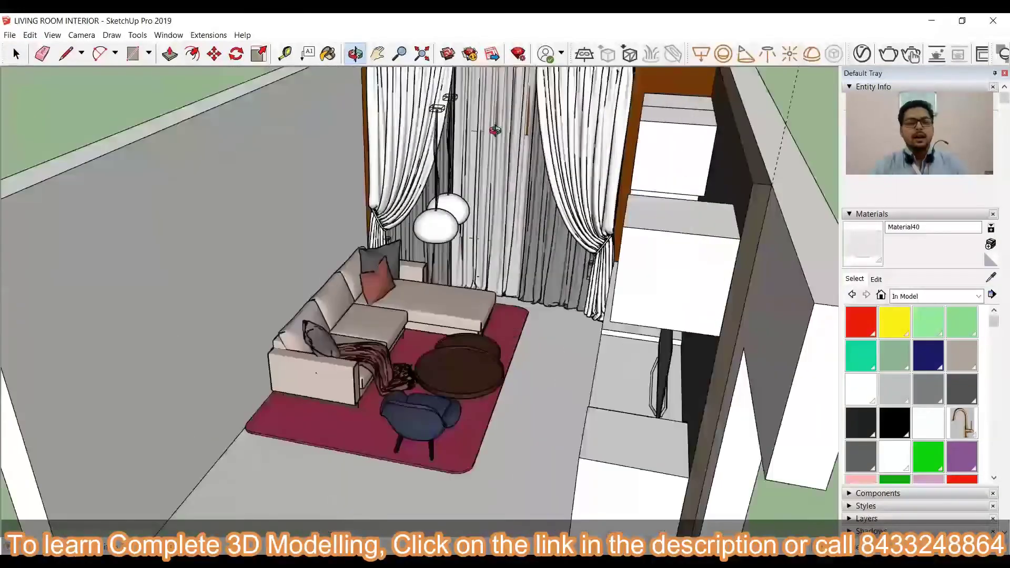
scroll(471, 121, "up", 2)
left_click(455, 235)
scroll(456, 242, "up", 3)
key("s")
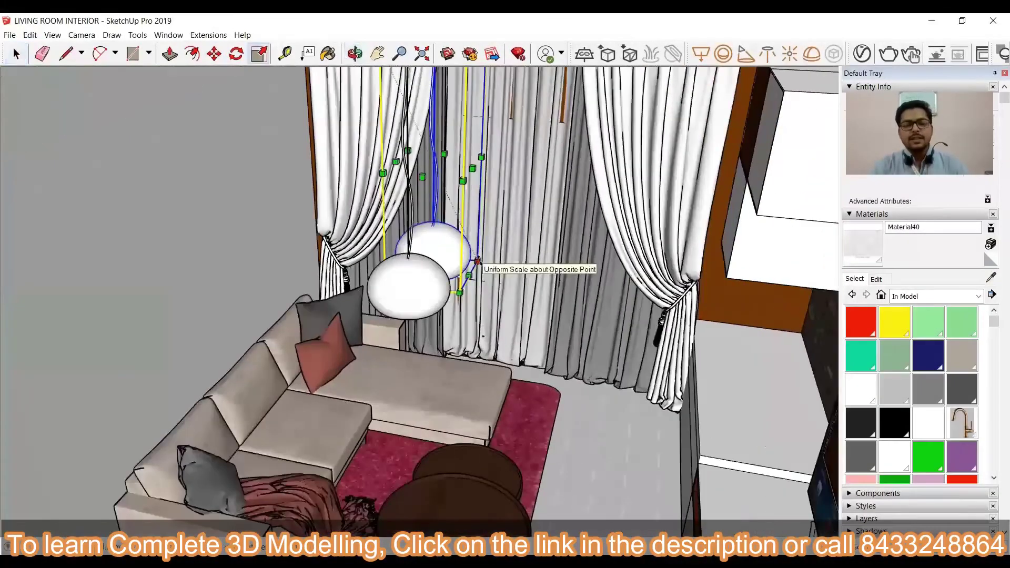
left_click_drag(477, 262, 450, 223)
key("space")
left_click(488, 287)
Examine the size and position of the two pendant lights over the seating area from several angles
scroll(345, 258, "down", 5)
left_click(591, 239)
middle_click_drag(284, 174, 380, 207)
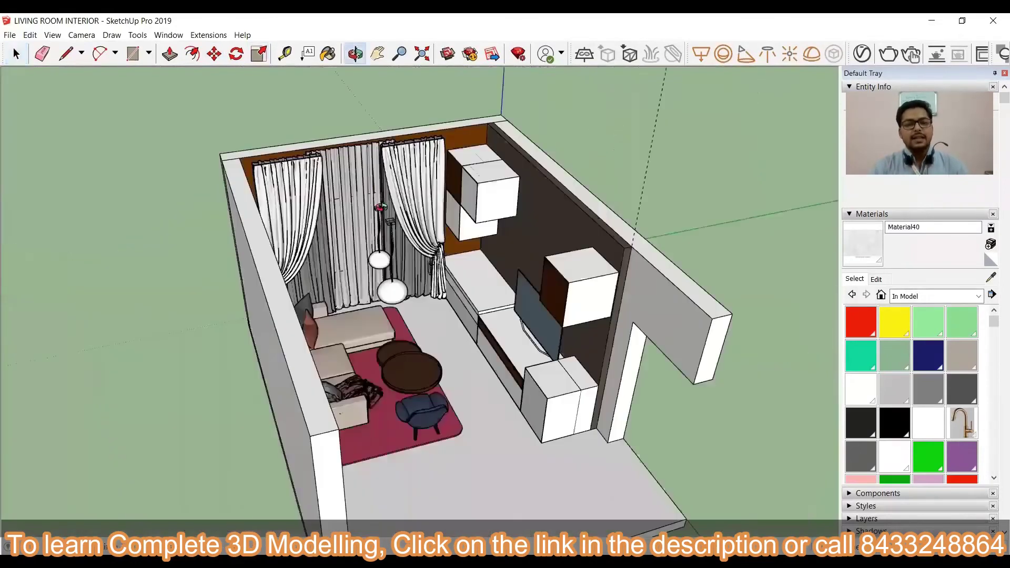
scroll(380, 207, "up", 4)
scroll(363, 237, "down", 2)
scroll(337, 266, "up", 3)
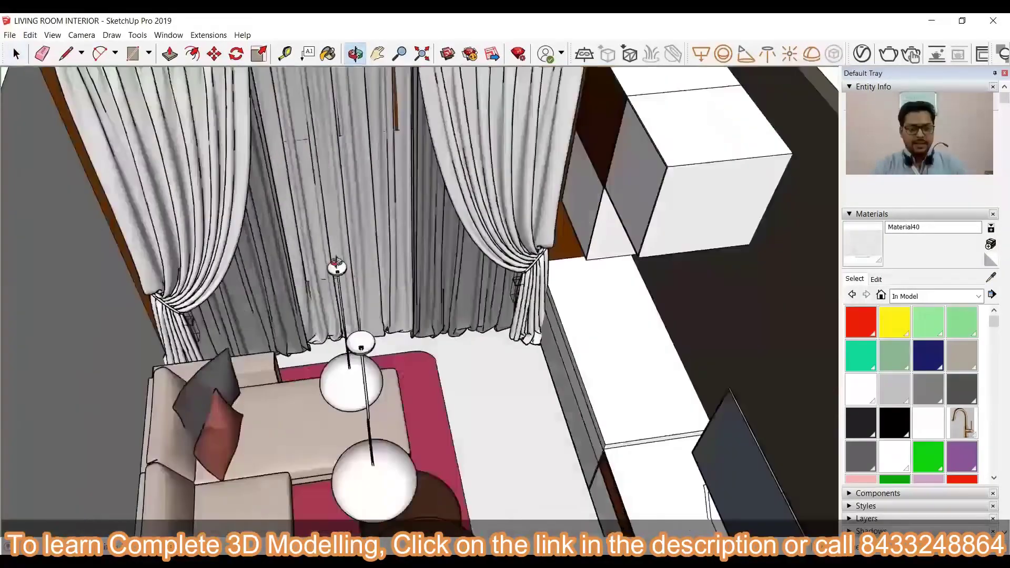
scroll(368, 311, "down", 2)
left_click(352, 316)
Unhide the ceiling and all hidden walls of the room
scroll(353, 232, "down", 6)
middle_click_drag(255, 88, 231, 74)
left_click(30, 35)
left_click(226, 234)
scroll(368, 274, "up", 5)
middle_click_drag(368, 274, 406, 239)
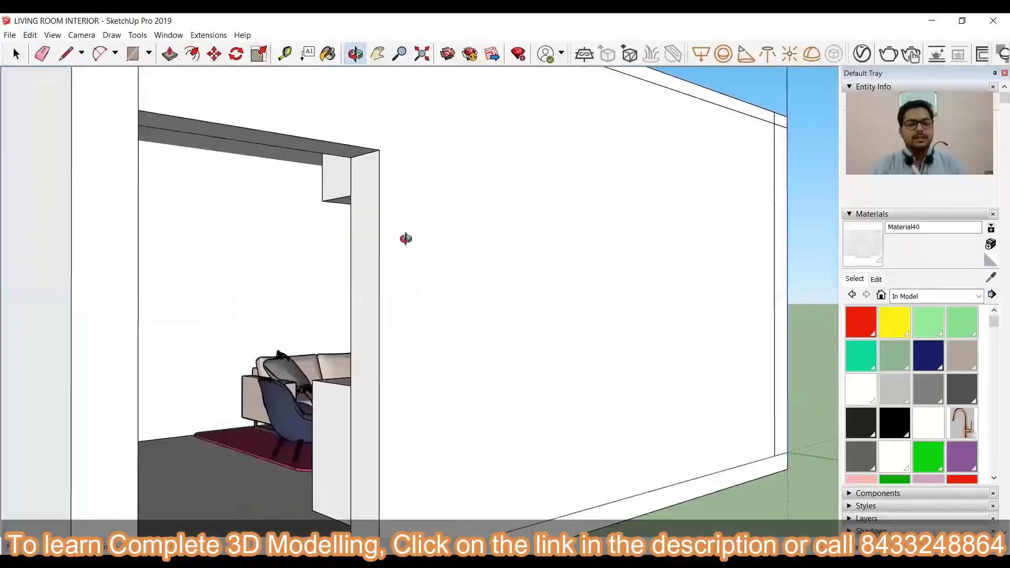
scroll(405, 238, "down", 5)
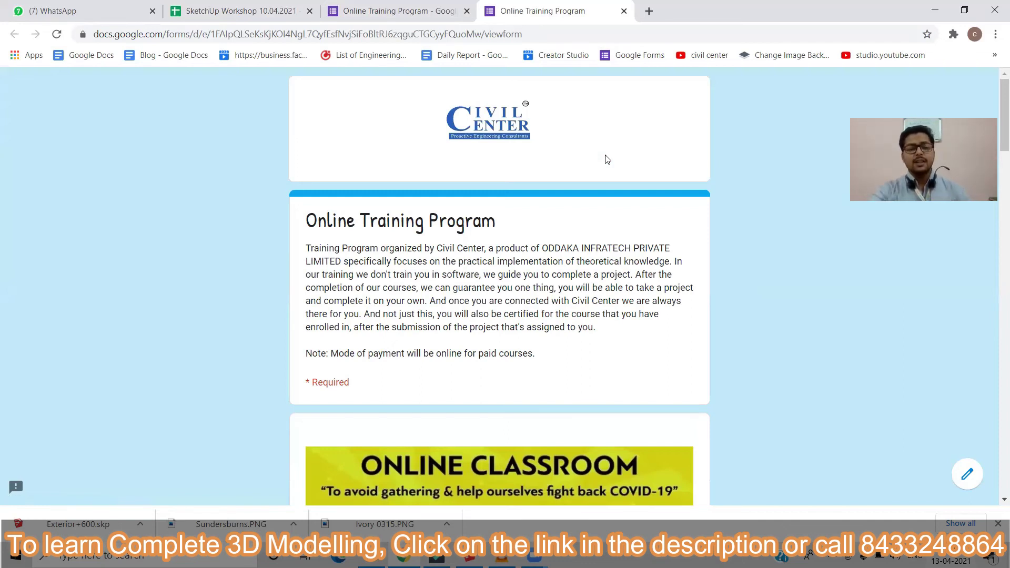
In the browser's Online Training Program form, select the course G+1 Building 3D Modelling Using SketchUp
scroll(597, 171, "down", 1)
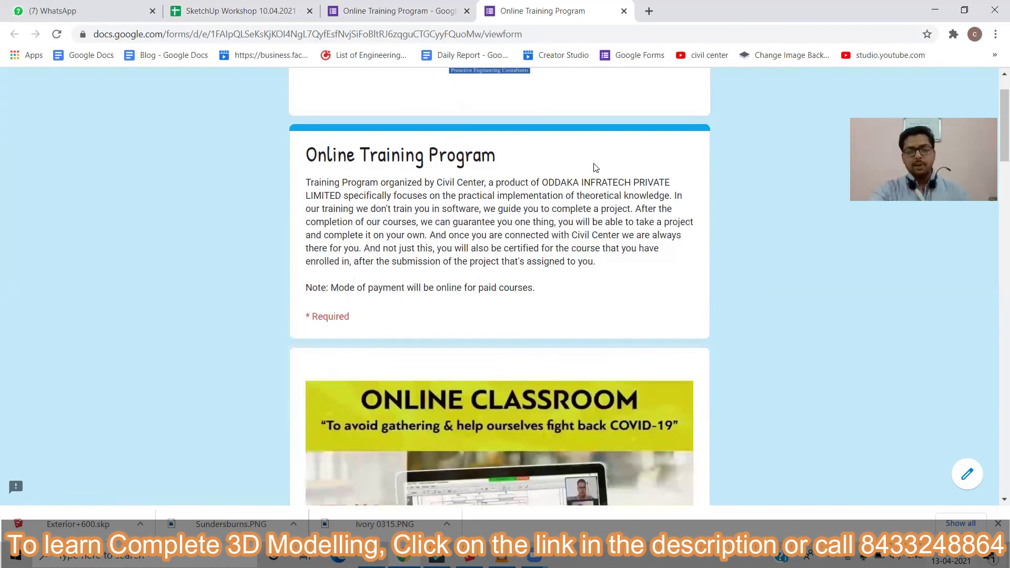
scroll(596, 167, "down", 2)
scroll(596, 167, "down", 10)
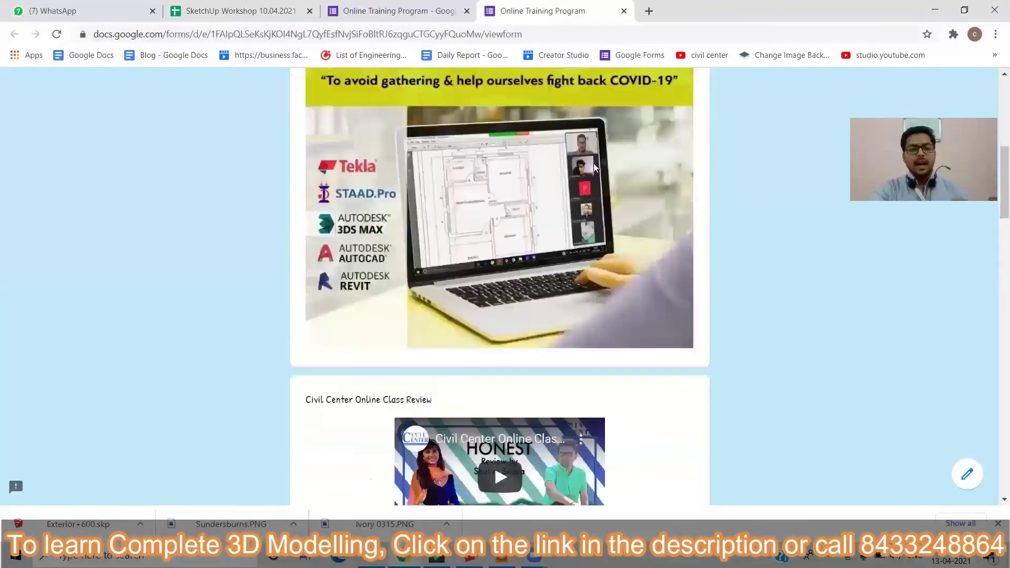
scroll(596, 167, "down", 6)
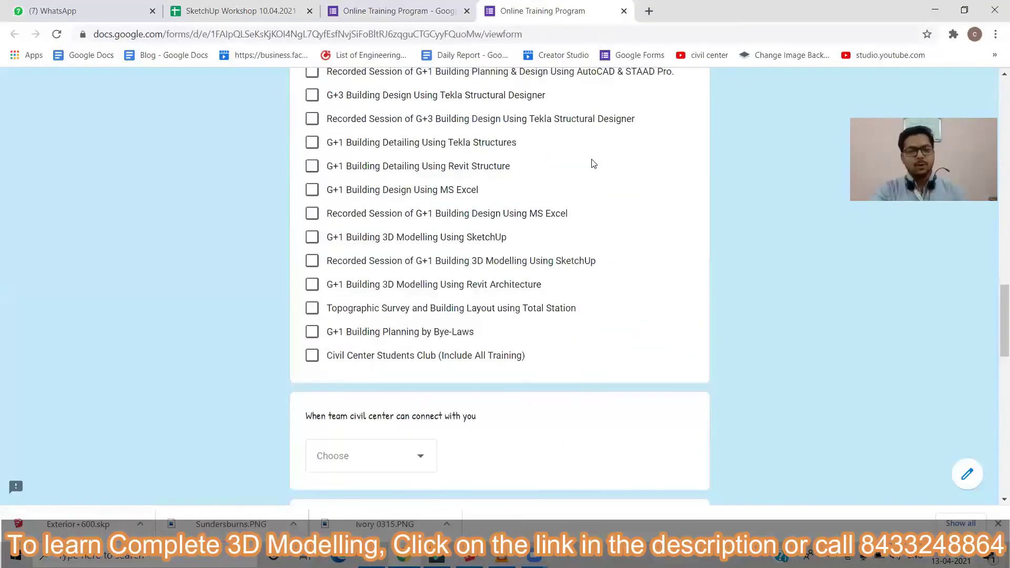
left_click(312, 238)
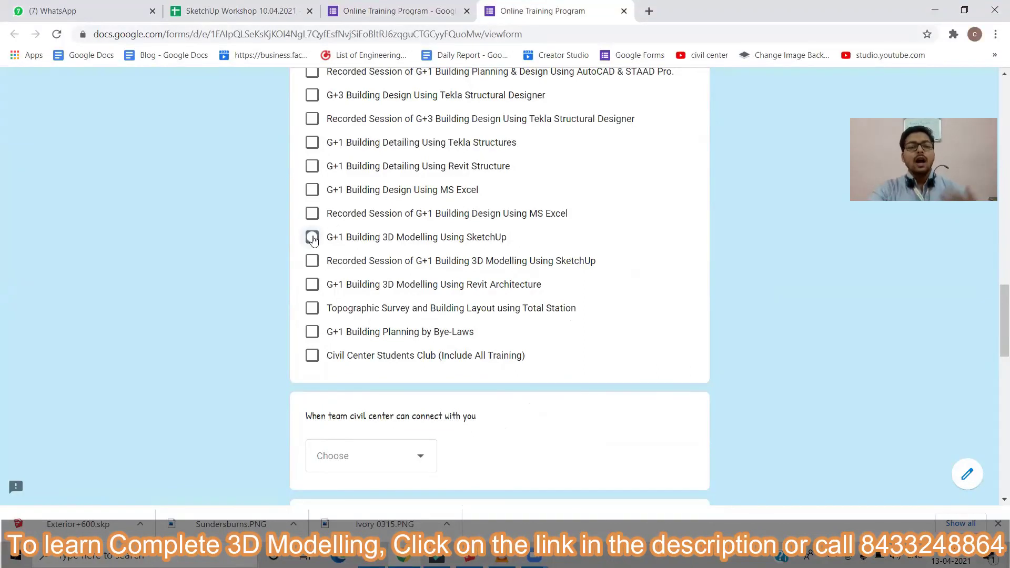